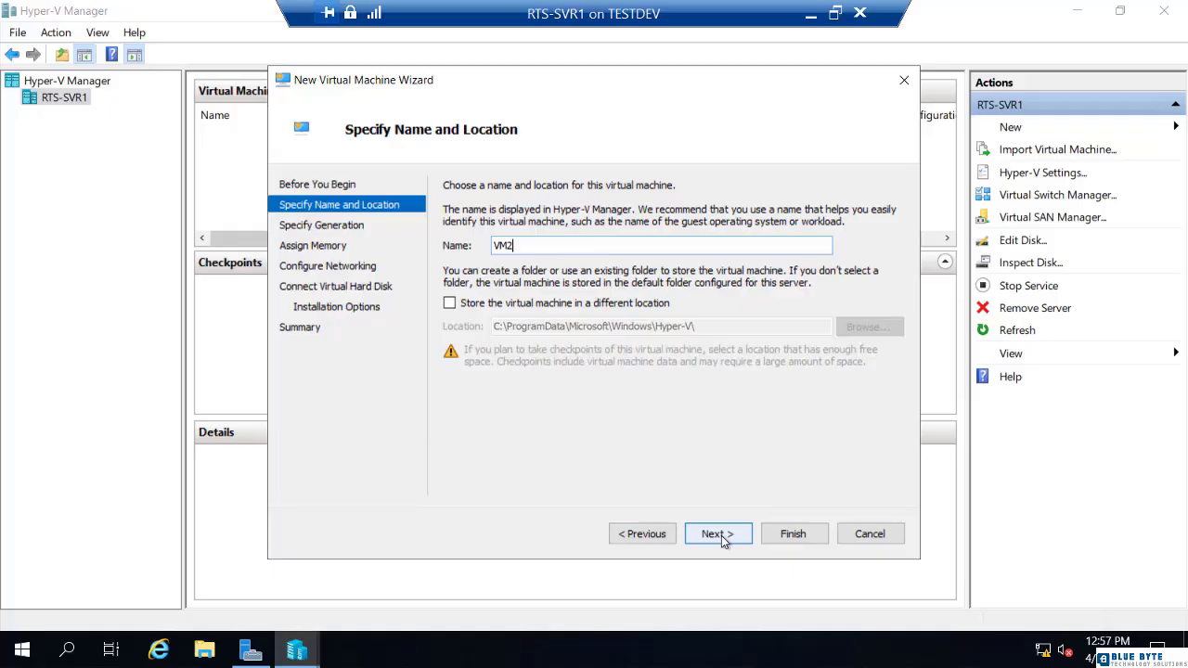
Step: Create VM2 as Generation 2 with 1024 MB memory, no network, a new VM2.vhdx disk and OS later
{"action": "left_click", "coordinate": [717, 535]}
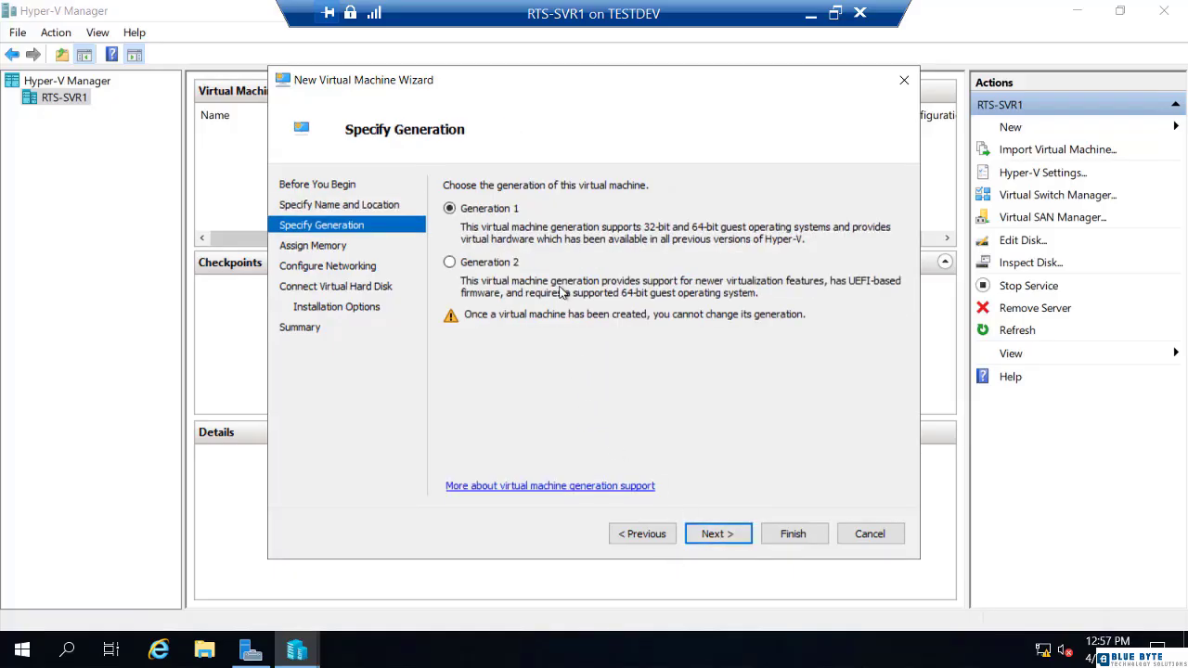
{"action": "left_click", "coordinate": [515, 267]}
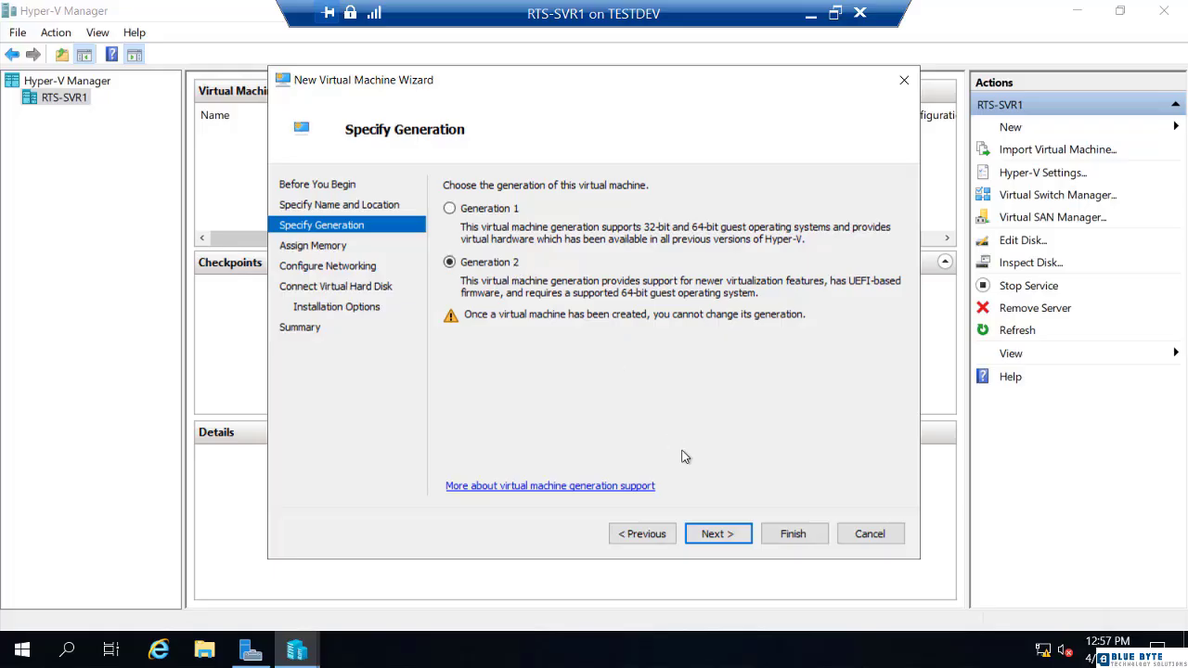
{"action": "left_click", "coordinate": [717, 534]}
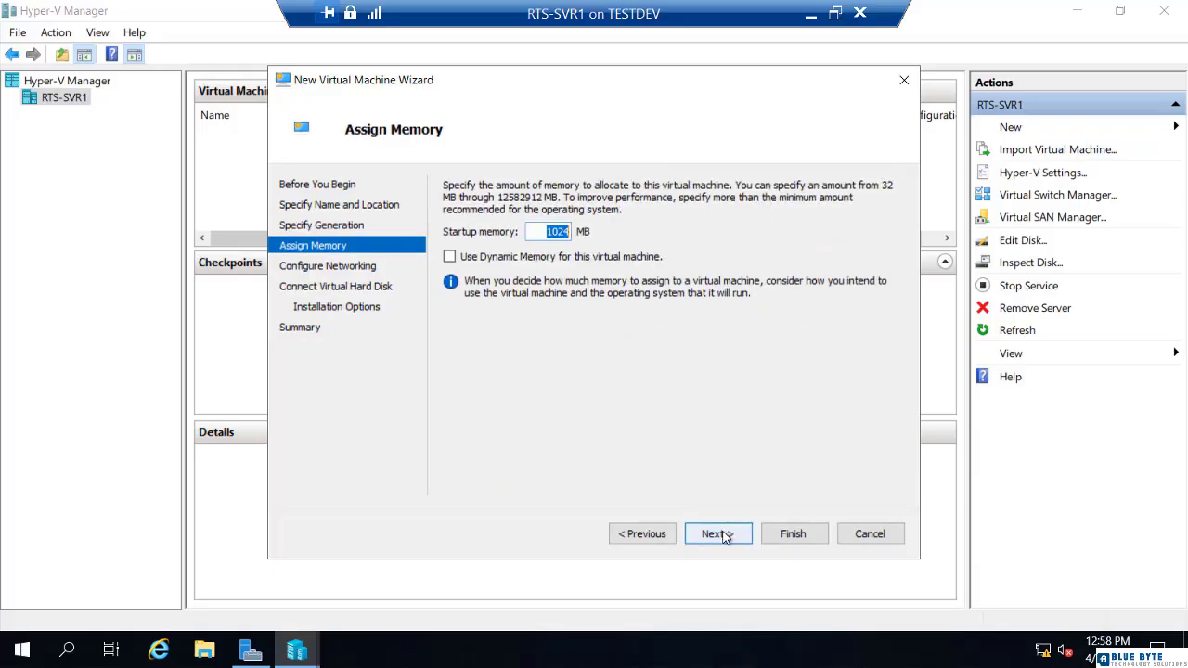
{"action": "left_click", "coordinate": [724, 536]}
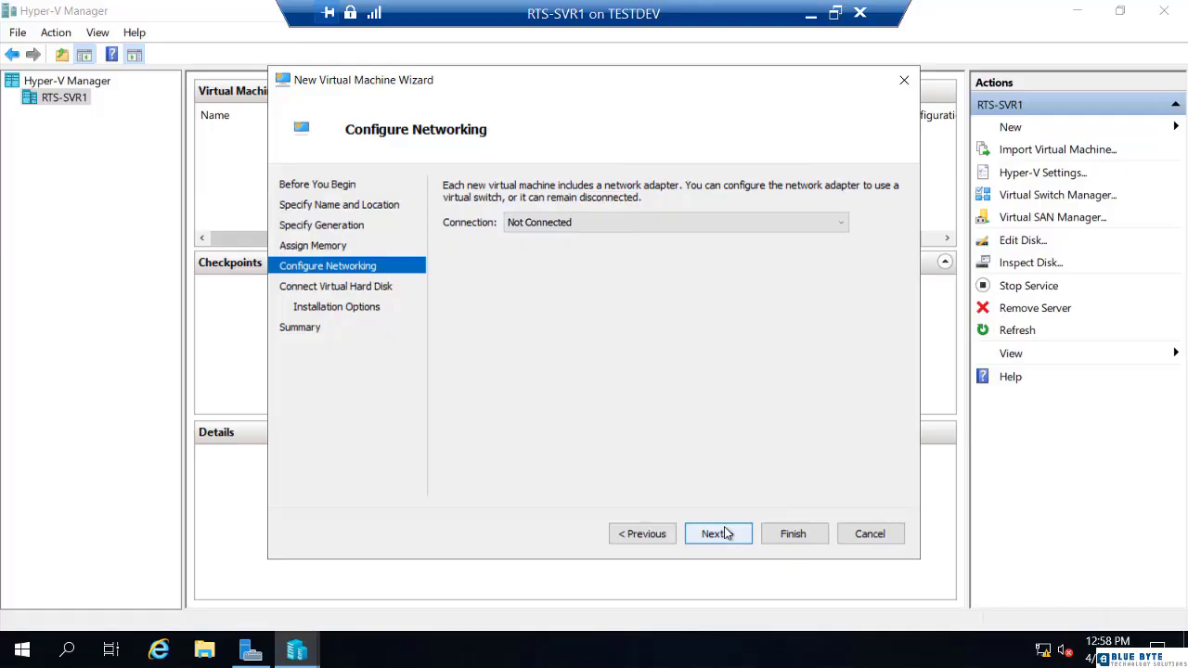
{"action": "left_click", "coordinate": [726, 533]}
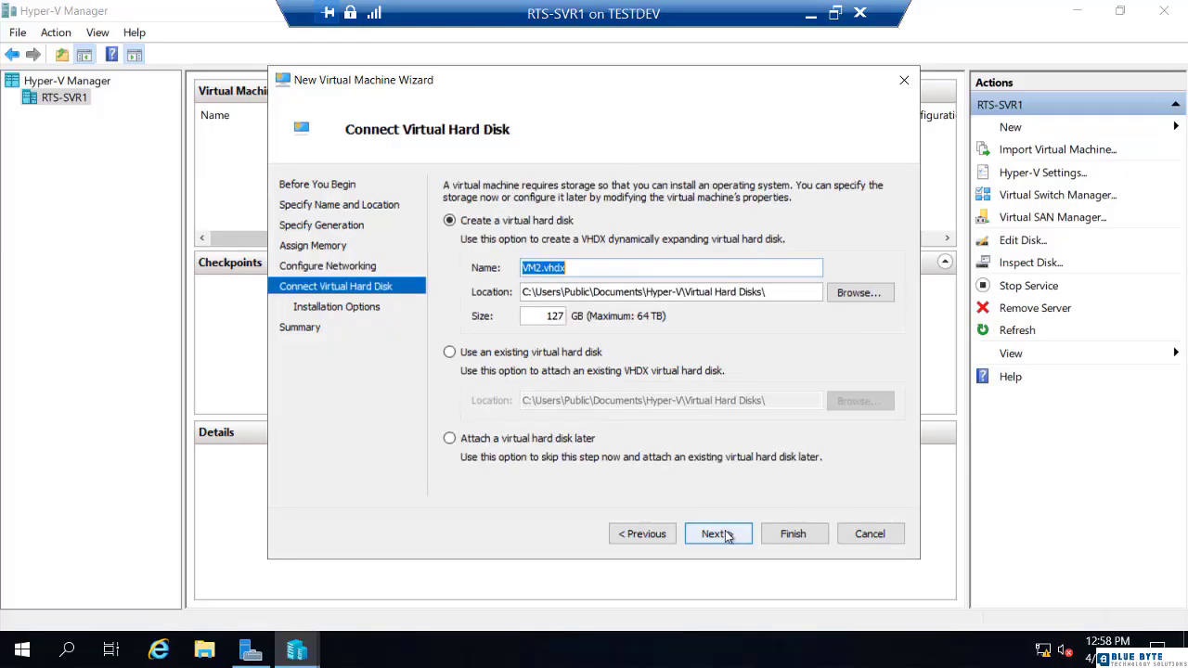
{"action": "left_click", "coordinate": [726, 534]}
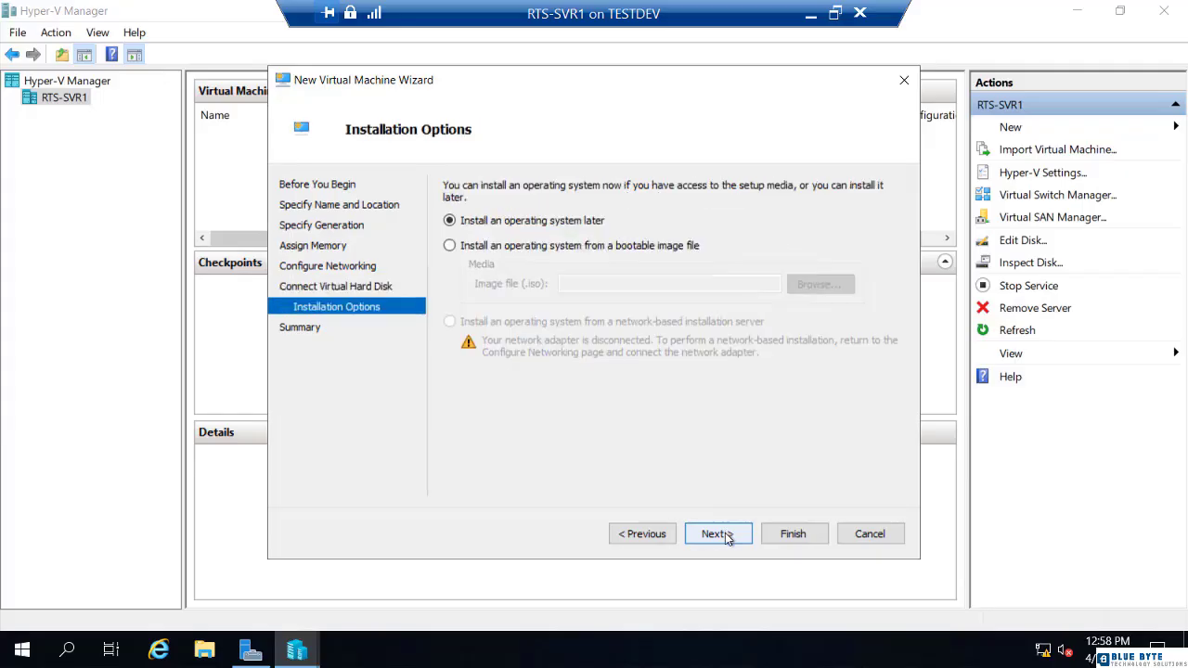
{"action": "left_click", "coordinate": [725, 536]}
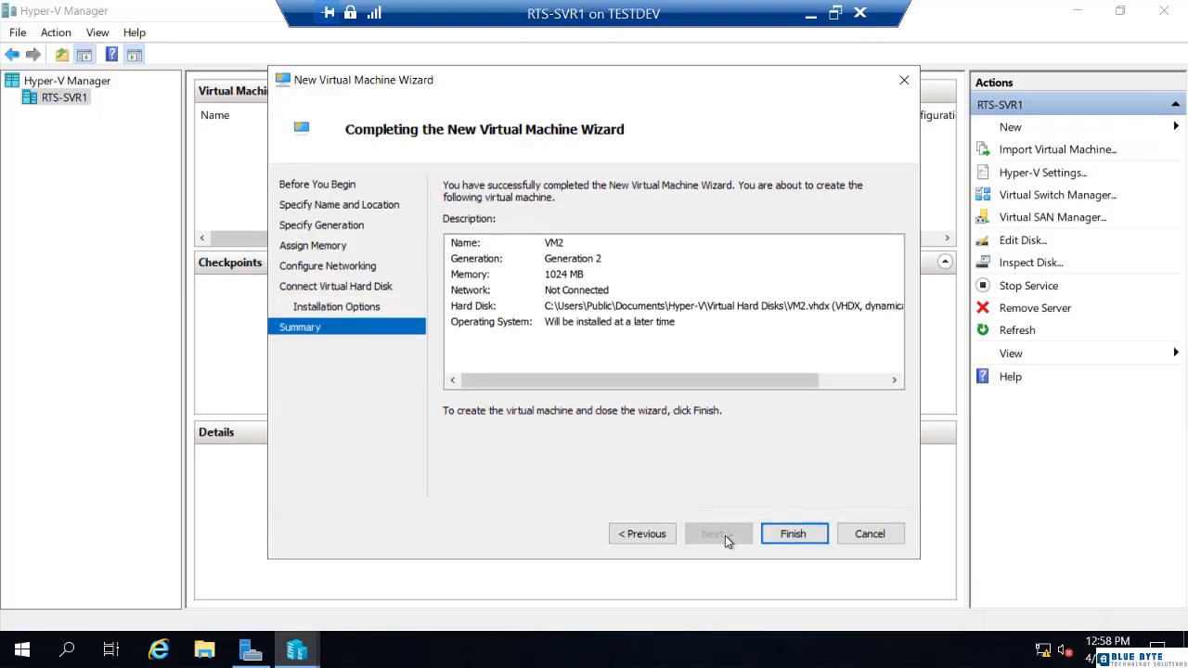
{"action": "left_click", "coordinate": [774, 535]}
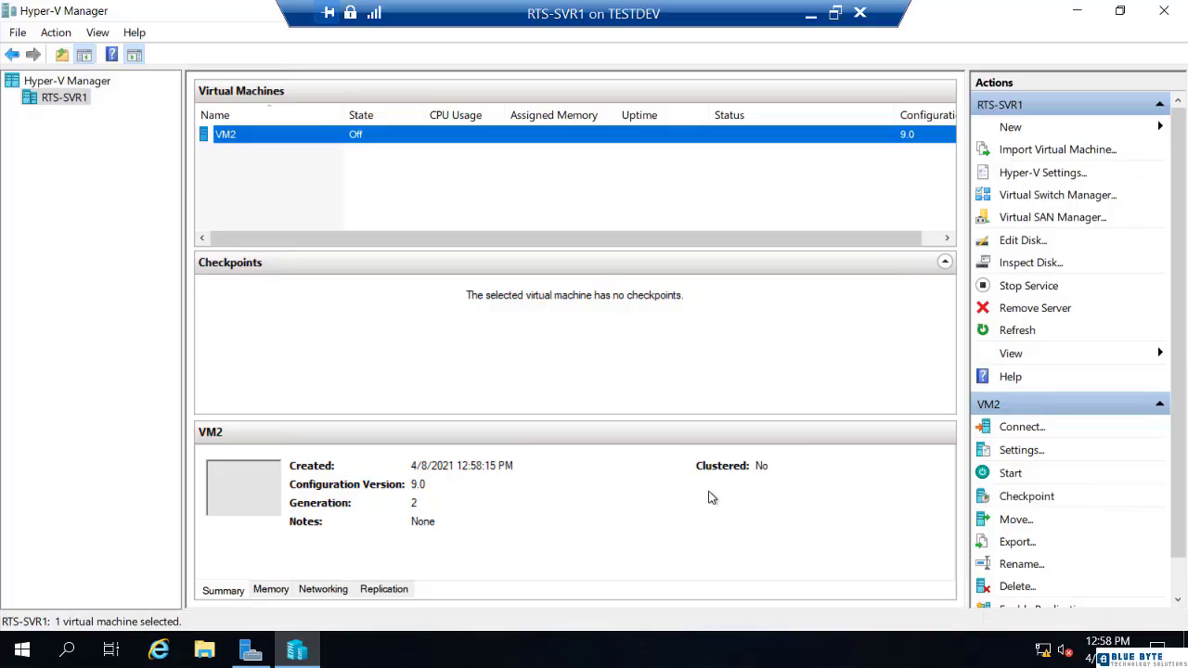
Step: Show RTS-SVR1's Hyper-V Settings at Replication Configuration, which is not enabled as a Replica
{"action": "right_click", "coordinate": [70, 106]}
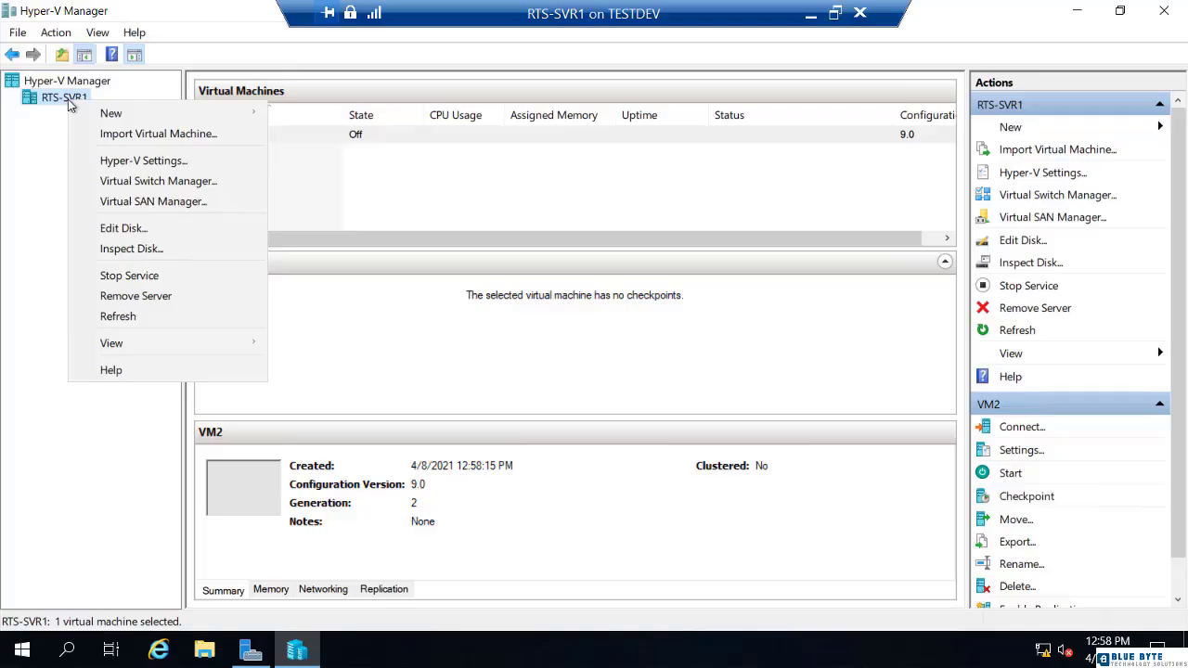
{"action": "left_click", "coordinate": [118, 167]}
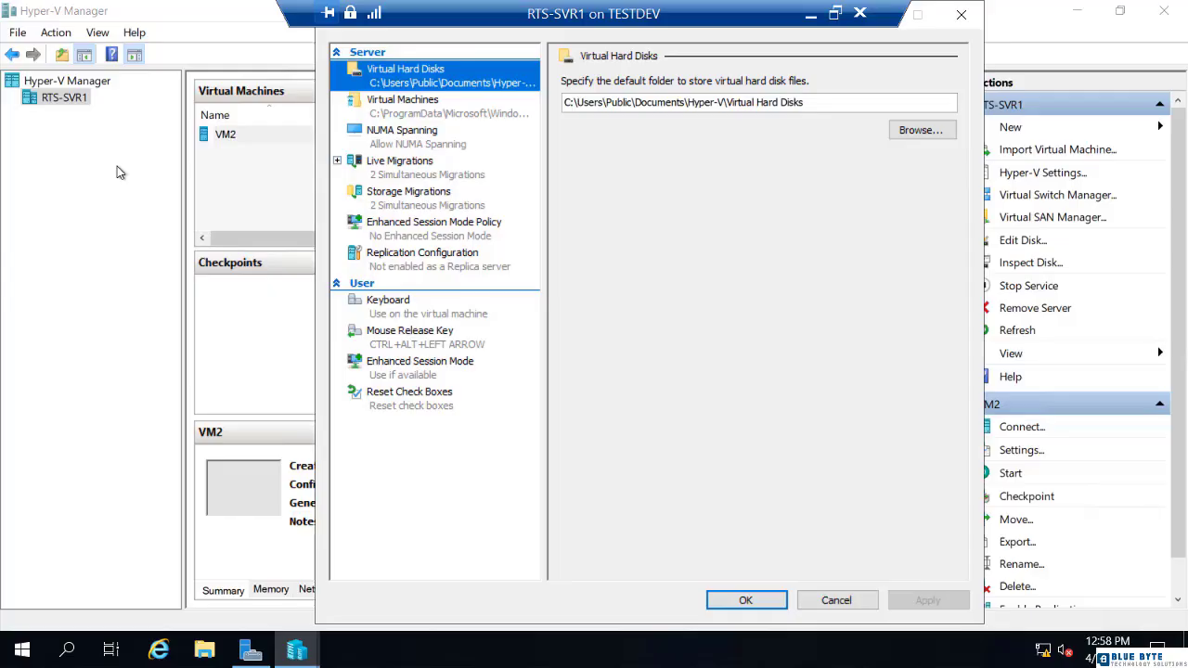
{"action": "left_click", "coordinate": [386, 268]}
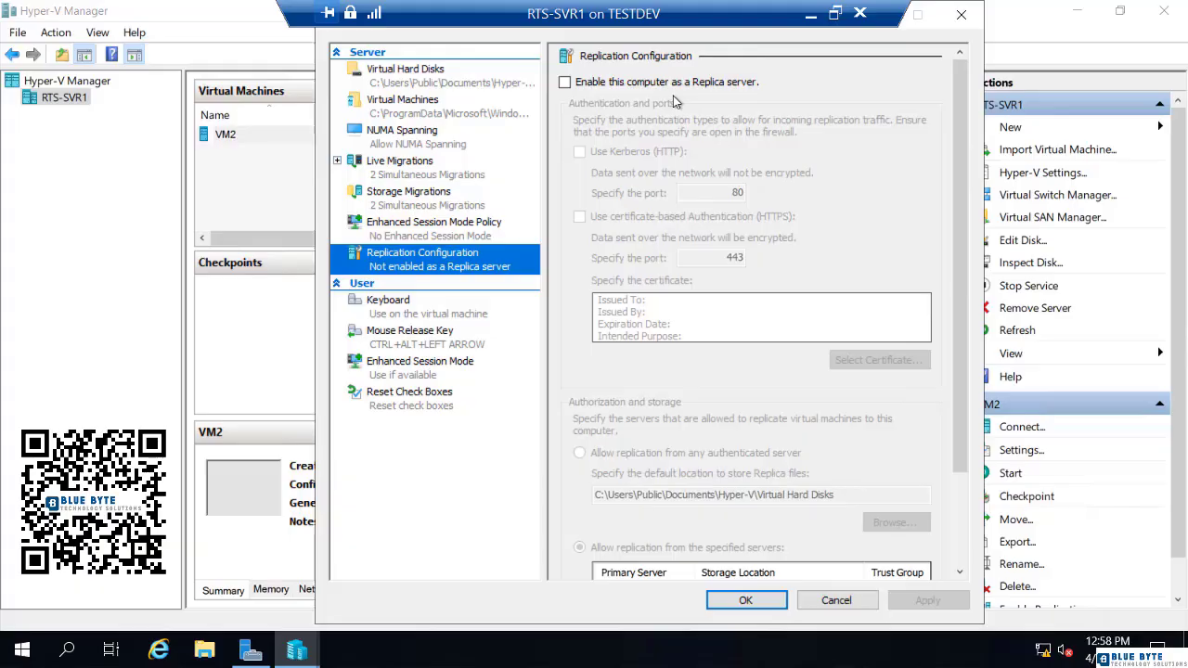
Step: Switch to the RTS-SVR2 session and show its Hyper-V Settings at Replication Configuration
{"action": "left_click", "coordinate": [810, 14]}
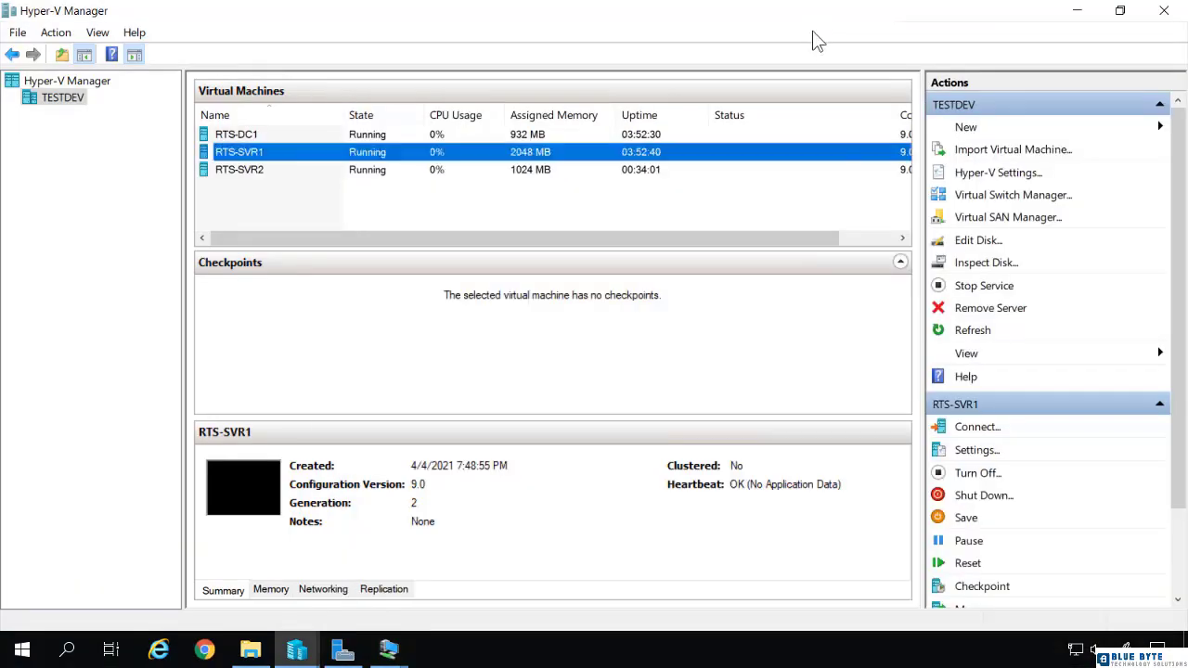
{"action": "left_click", "coordinate": [390, 650]}
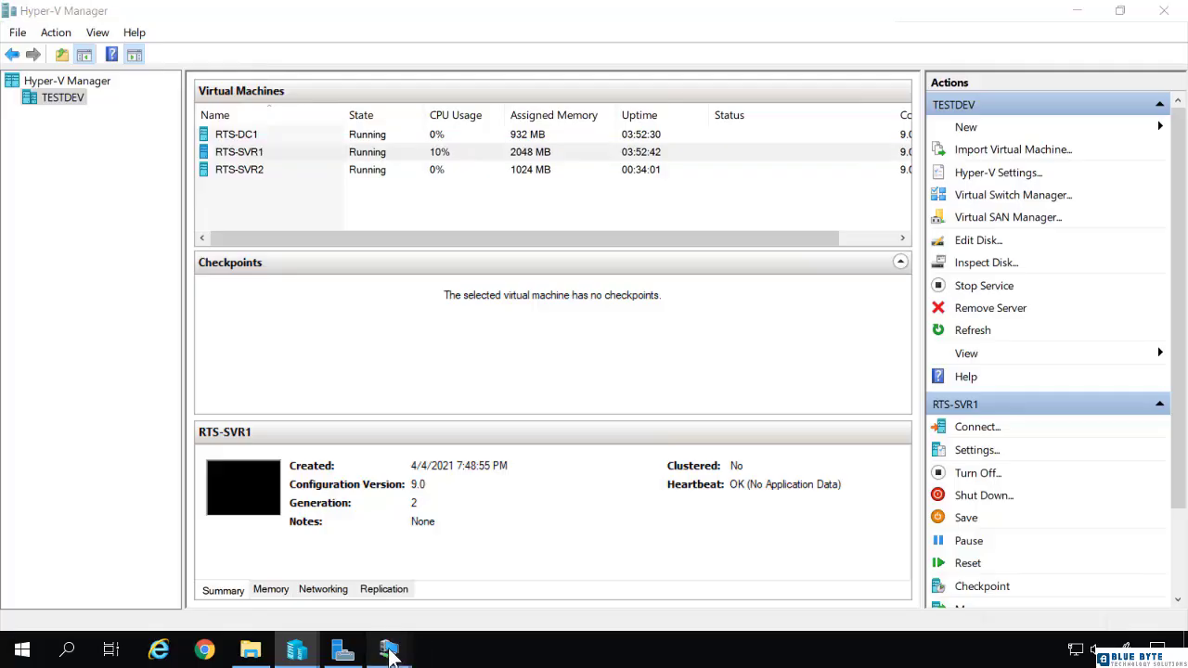
{"action": "left_click", "coordinate": [325, 601]}
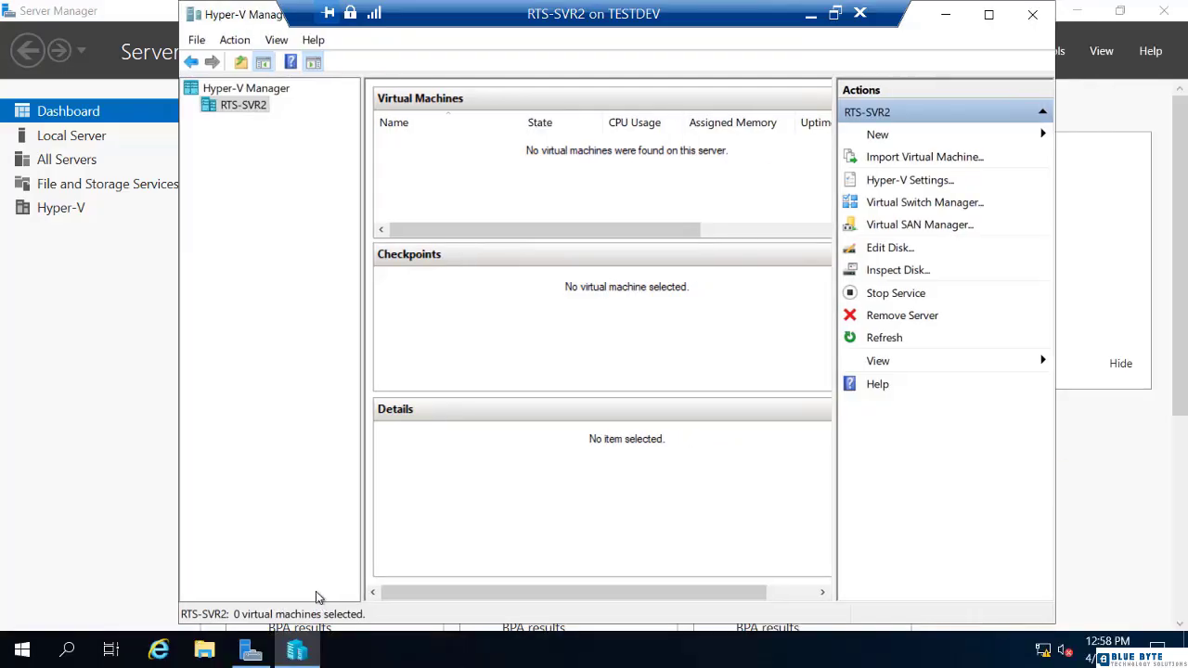
{"action": "right_click", "coordinate": [232, 109]}
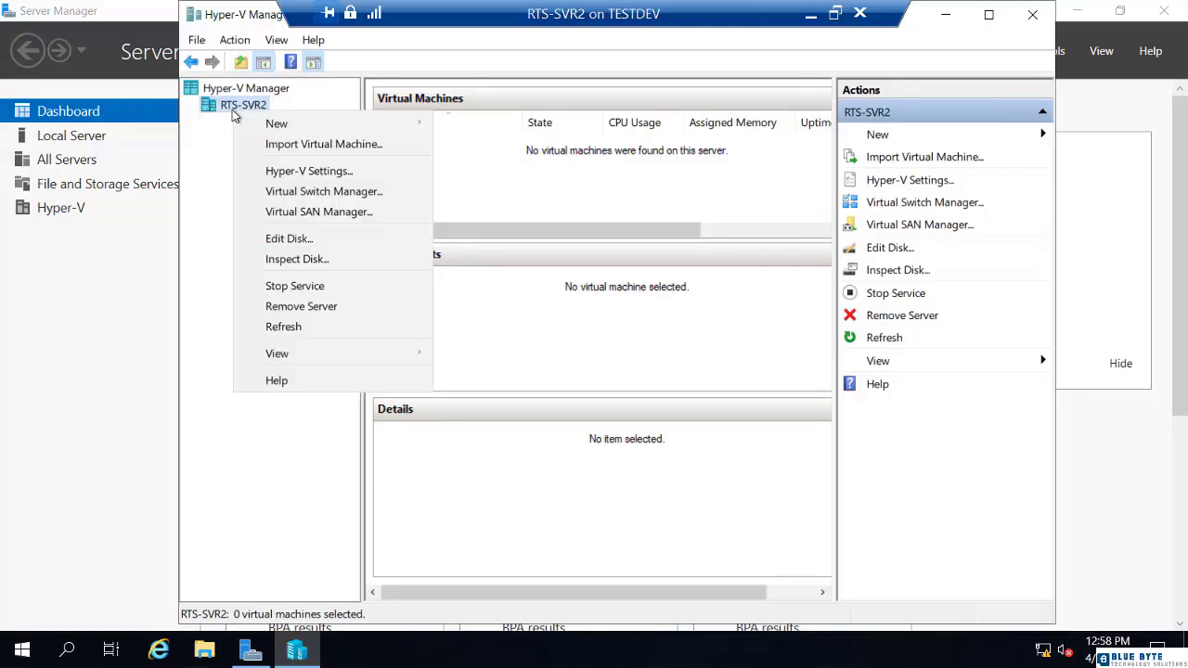
{"action": "left_click", "coordinate": [270, 173]}
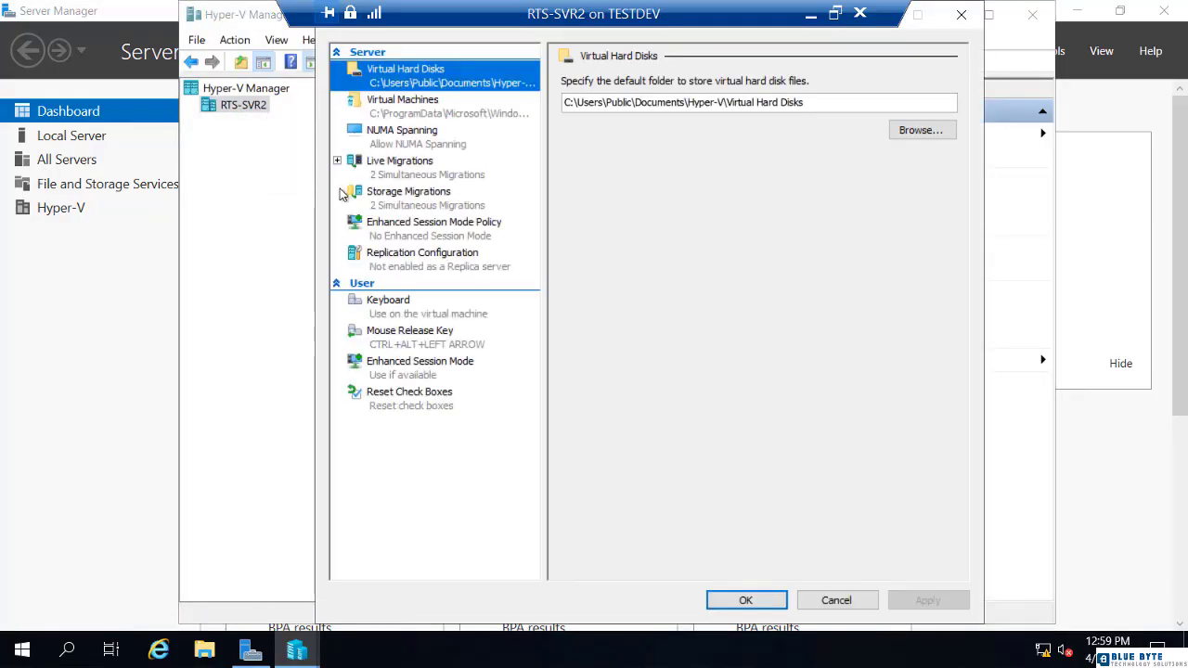
{"action": "left_click", "coordinate": [393, 263]}
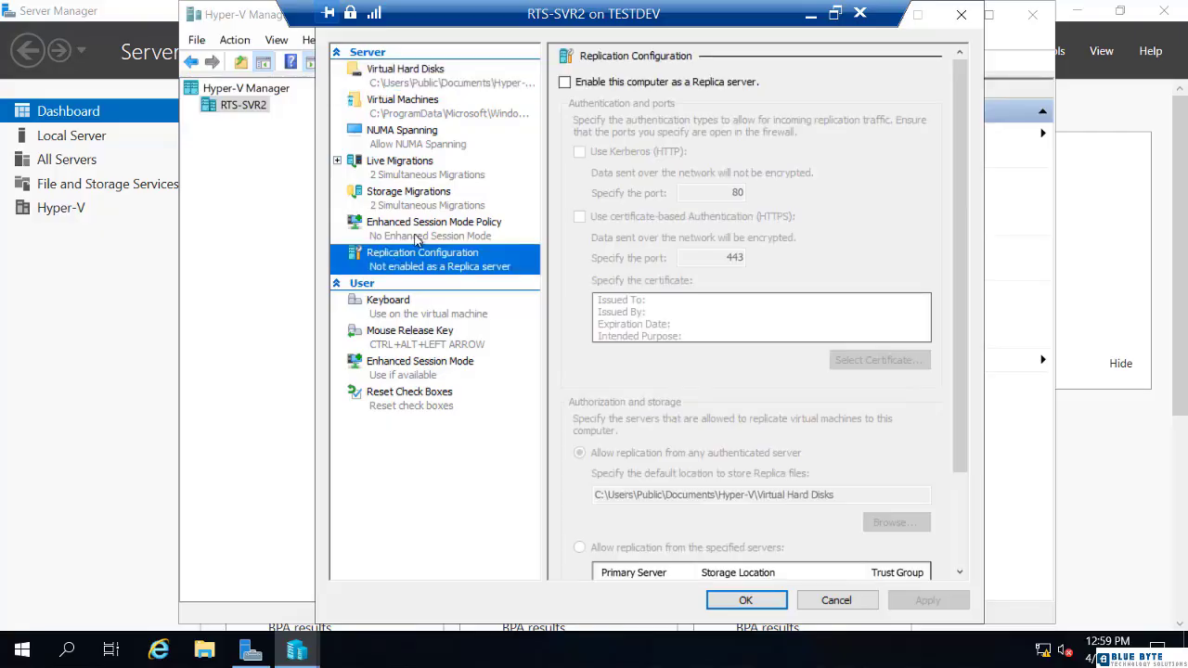
Step: Enable RTS-SVR2 as a Replica server using Kerberos (HTTP) on port 80, leaving HTTPS off
{"action": "left_click", "coordinate": [566, 82]}
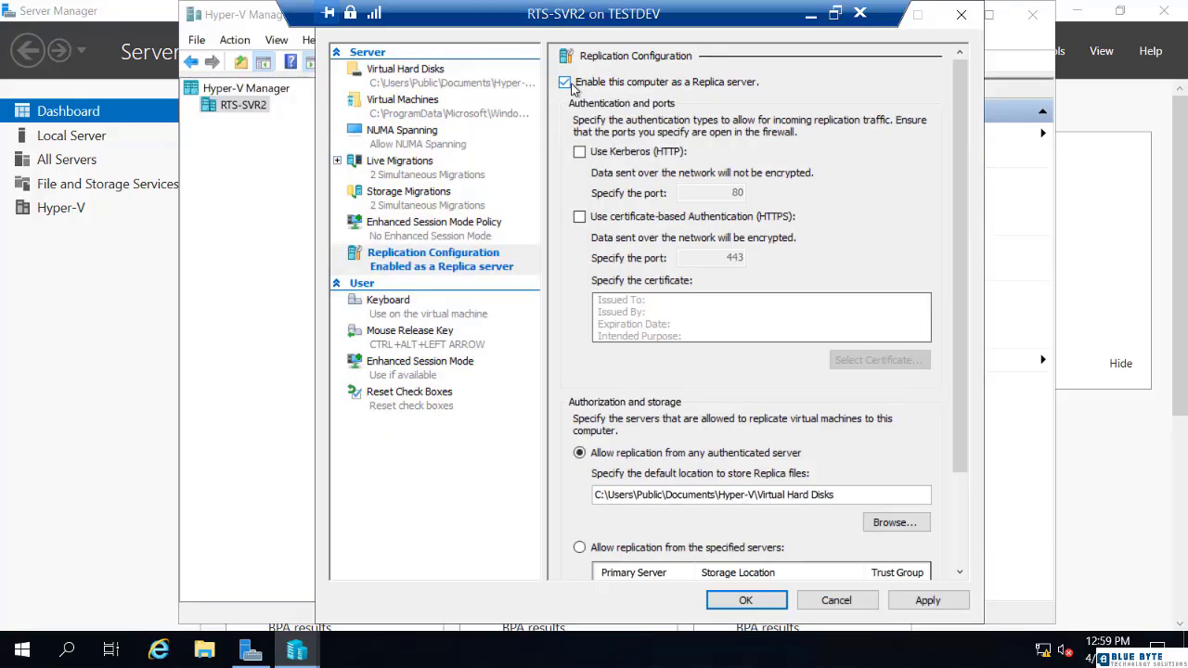
{"action": "left_click", "coordinate": [580, 155]}
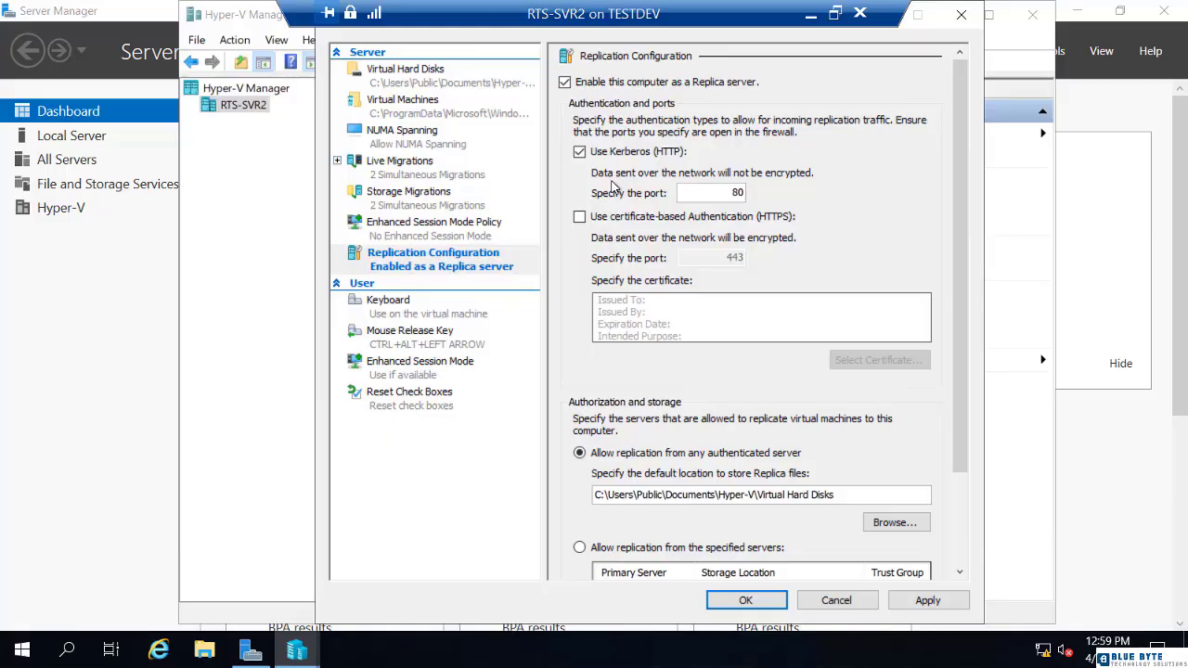
{"action": "left_click", "coordinate": [582, 219]}
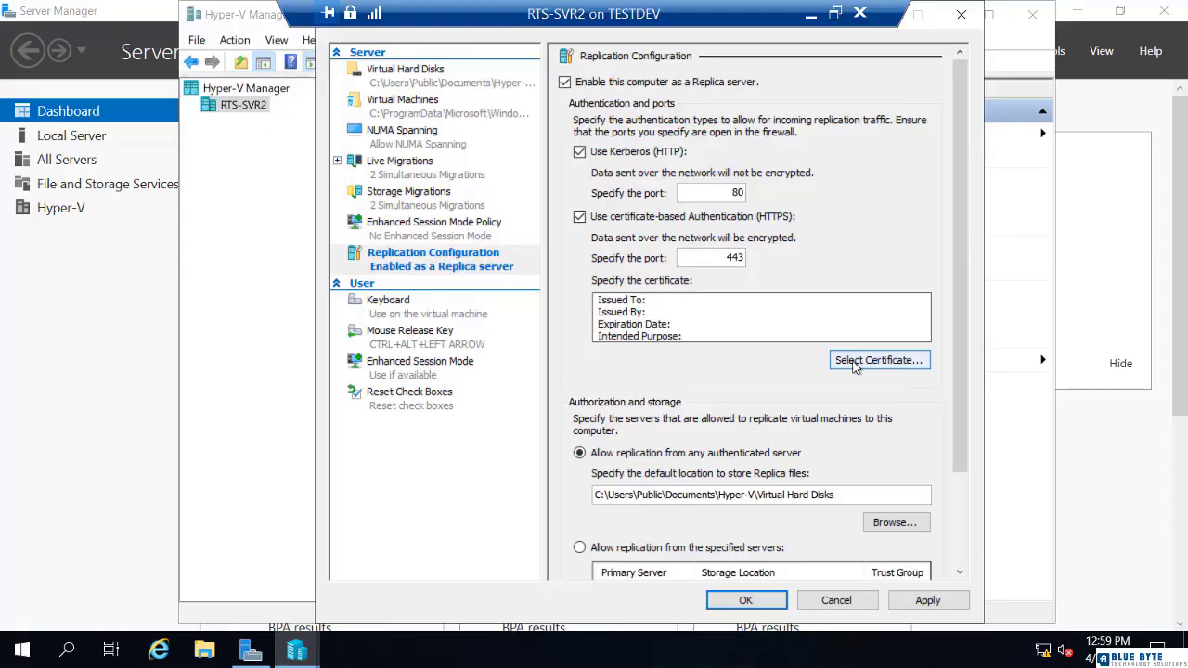
{"action": "left_click", "coordinate": [580, 217]}
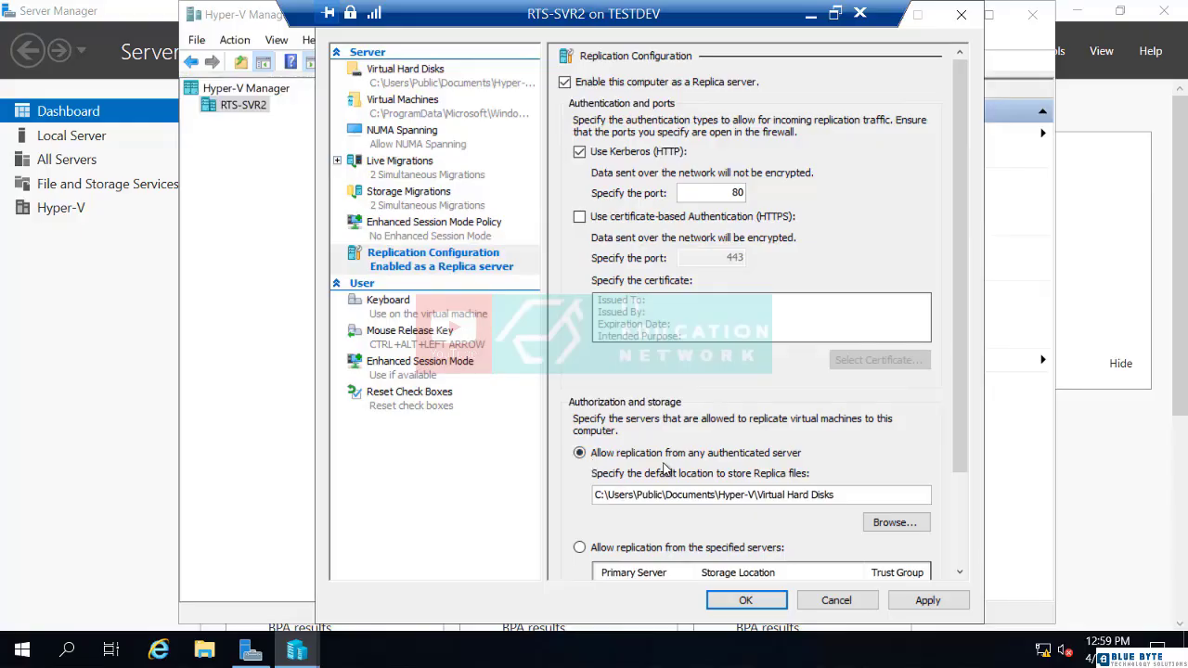
Step: Allow replication from any authenticated server and save RTS-SVR2's replica settings
{"action": "scroll", "coordinate": [664, 468], "scroll_direction": "down", "scroll_amount": 3}
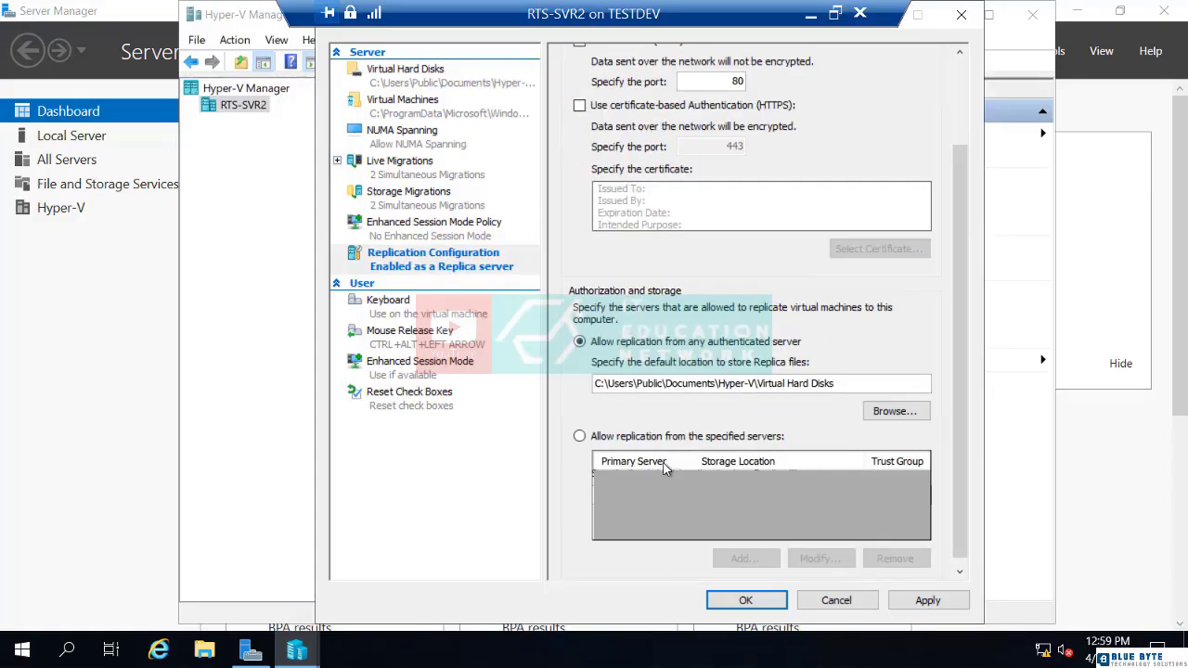
{"action": "left_click", "coordinate": [585, 441]}
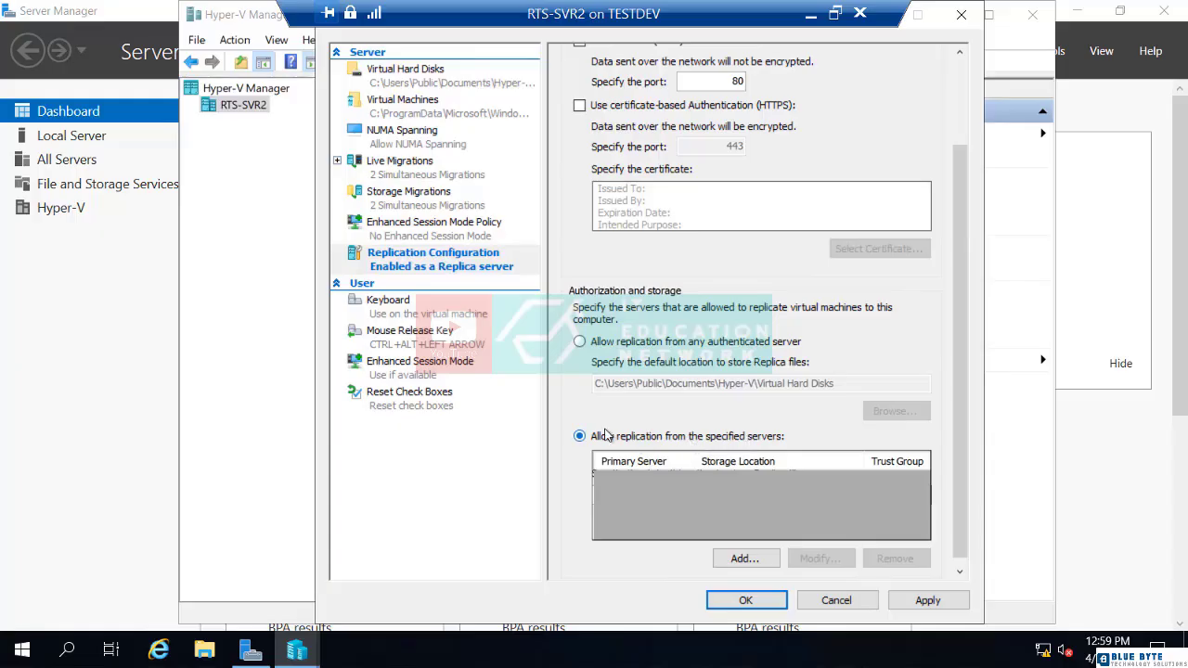
{"action": "left_click", "coordinate": [583, 344]}
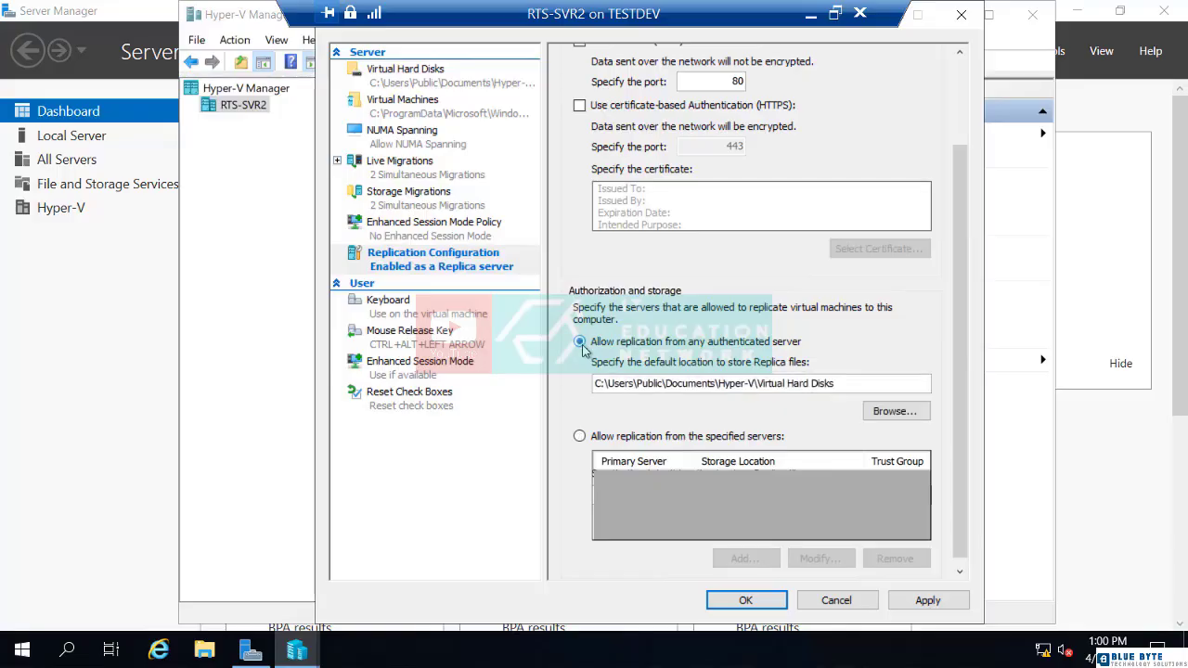
{"action": "left_click", "coordinate": [748, 600]}
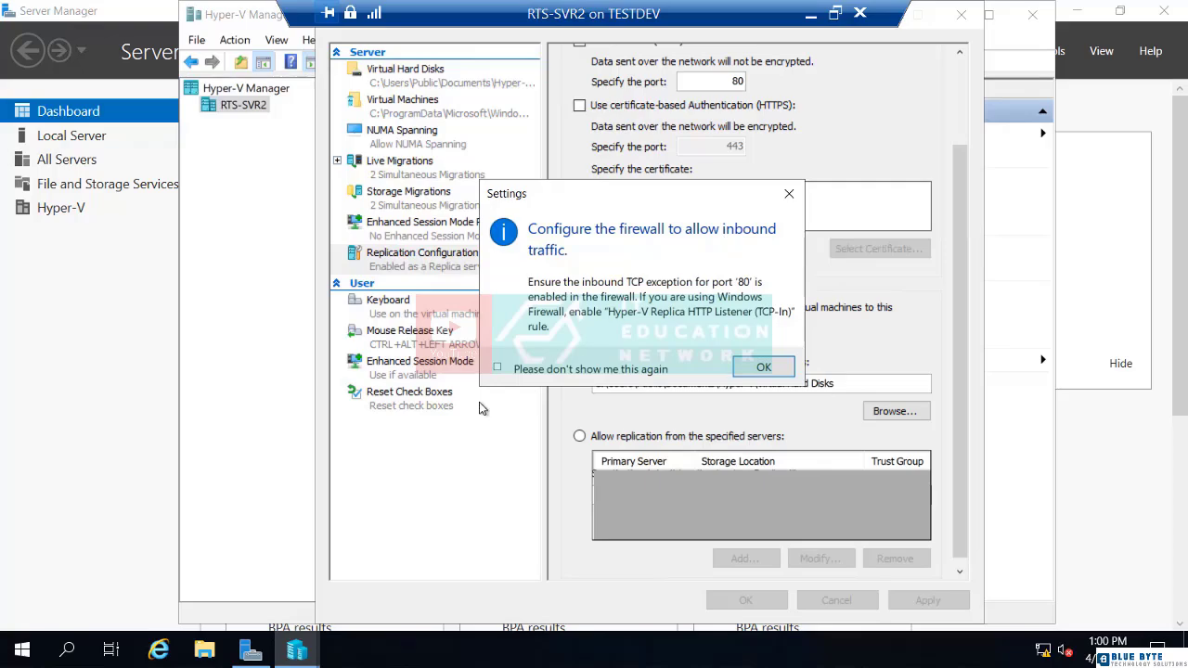
Step: Search the Start menu for 'firew' and launch Windows Defender Firewall with Advanced Security
{"action": "left_click", "coordinate": [22, 652]}
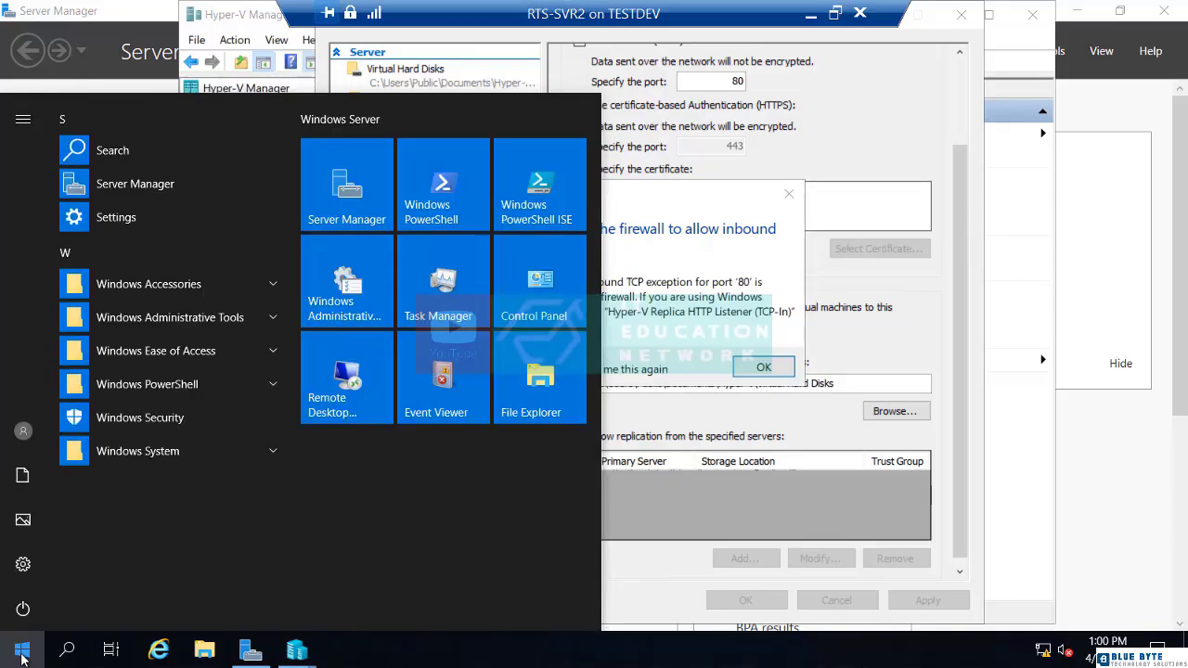
{"action": "type", "text": "firew"}
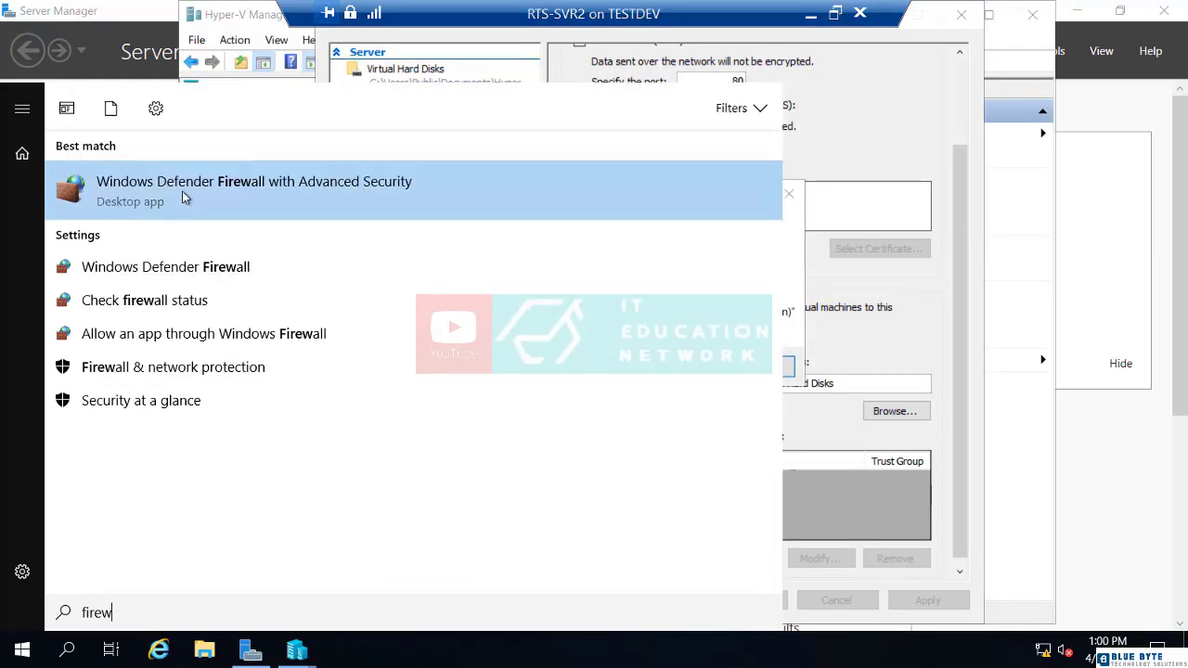
{"action": "left_click", "coordinate": [182, 197]}
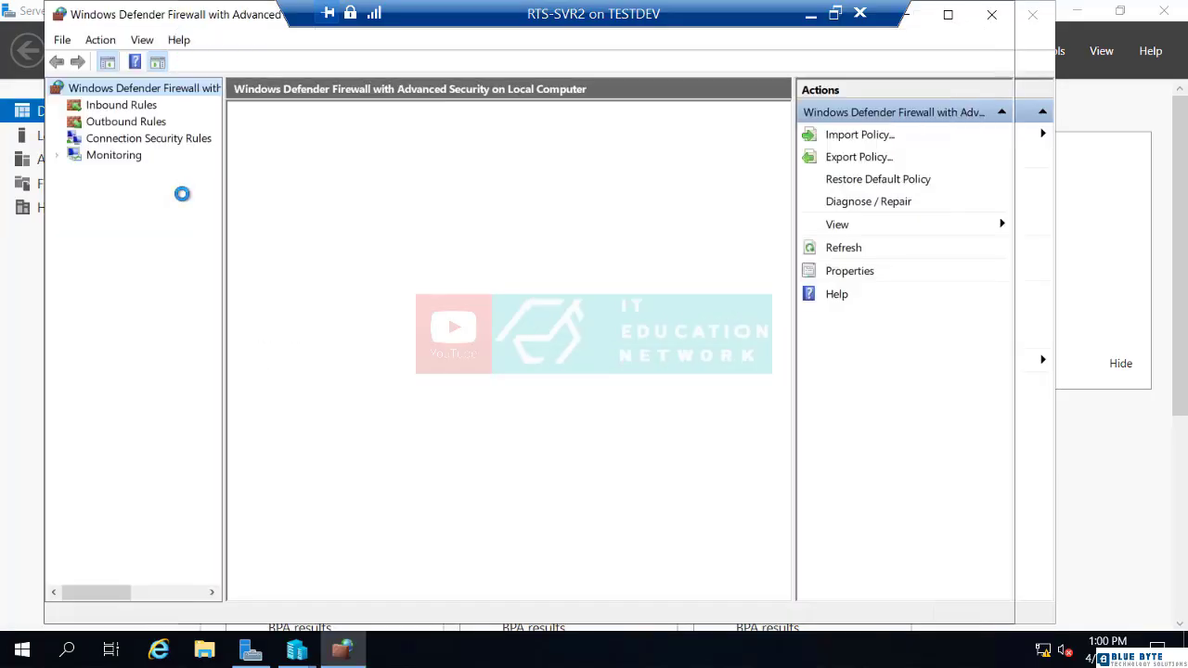
Step: Enable the Hyper-V Replica HTTP Listener (TCP-In) inbound firewall rule
{"action": "left_click", "coordinate": [109, 111]}
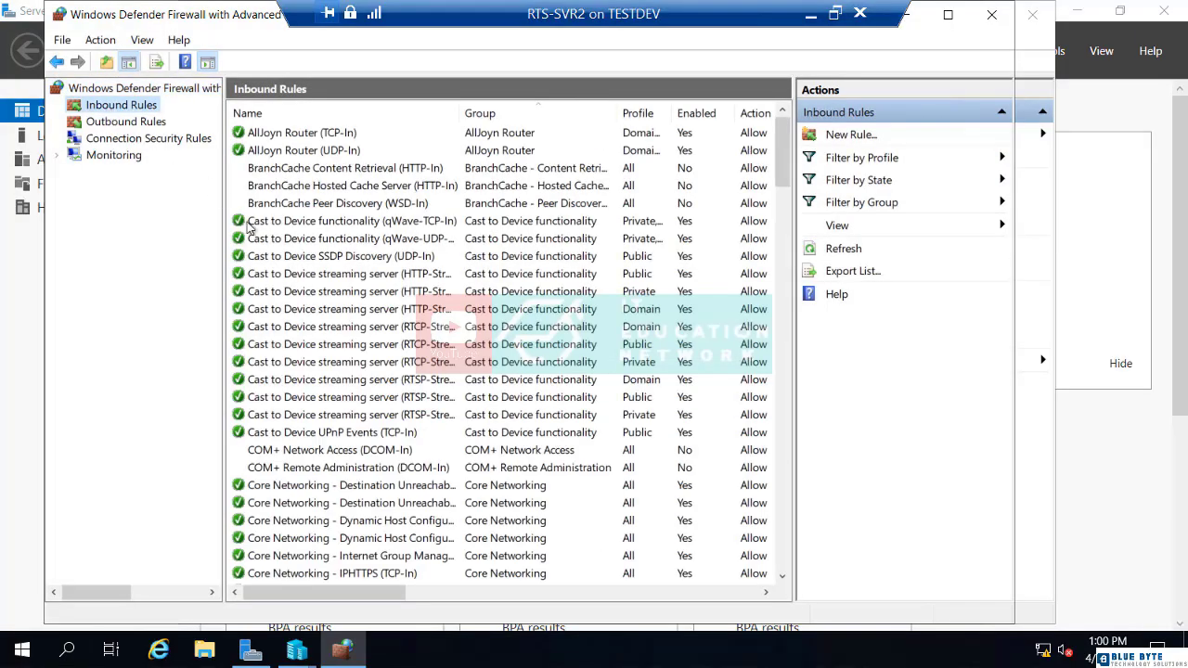
{"action": "scroll", "coordinate": [300, 496], "scroll_direction": "down", "scroll_amount": 8}
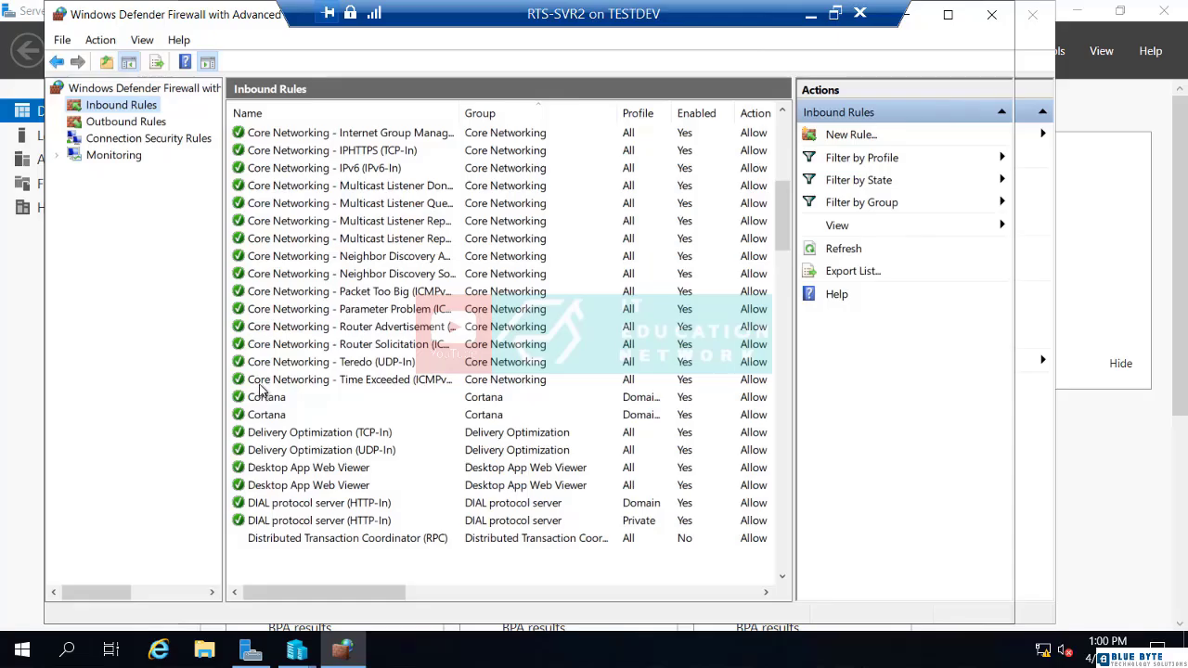
{"action": "scroll", "coordinate": [264, 399], "scroll_direction": "down", "scroll_amount": 13}
{"action": "left_click", "coordinate": [288, 432]}
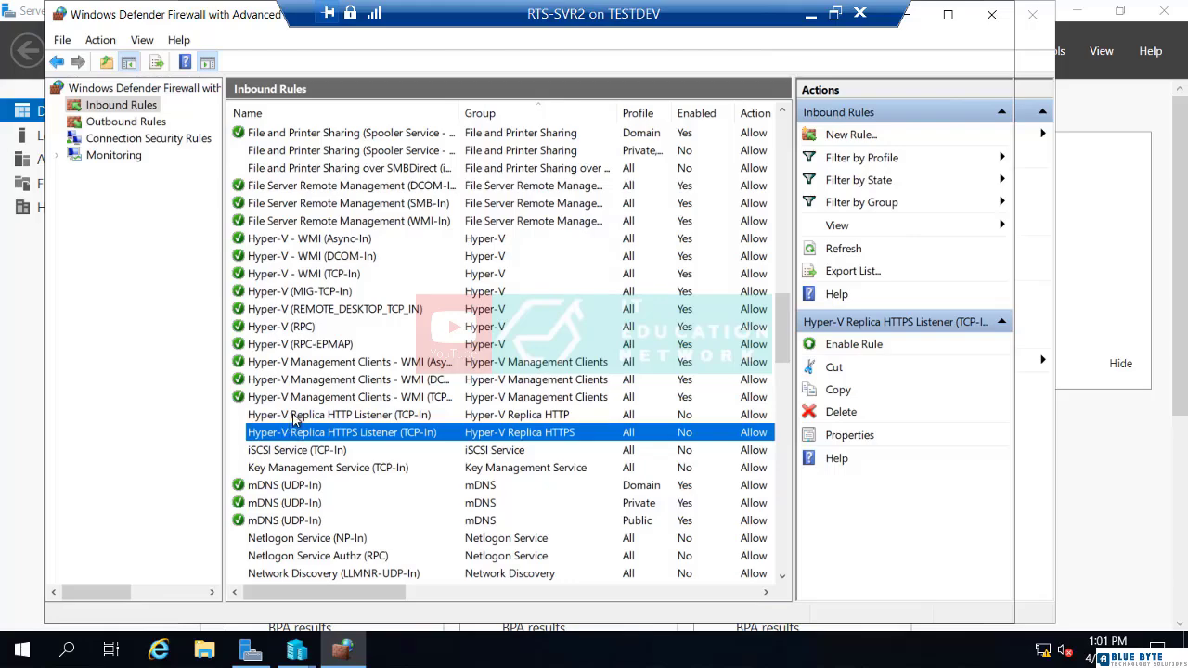
{"action": "double_click", "coordinate": [295, 419]}
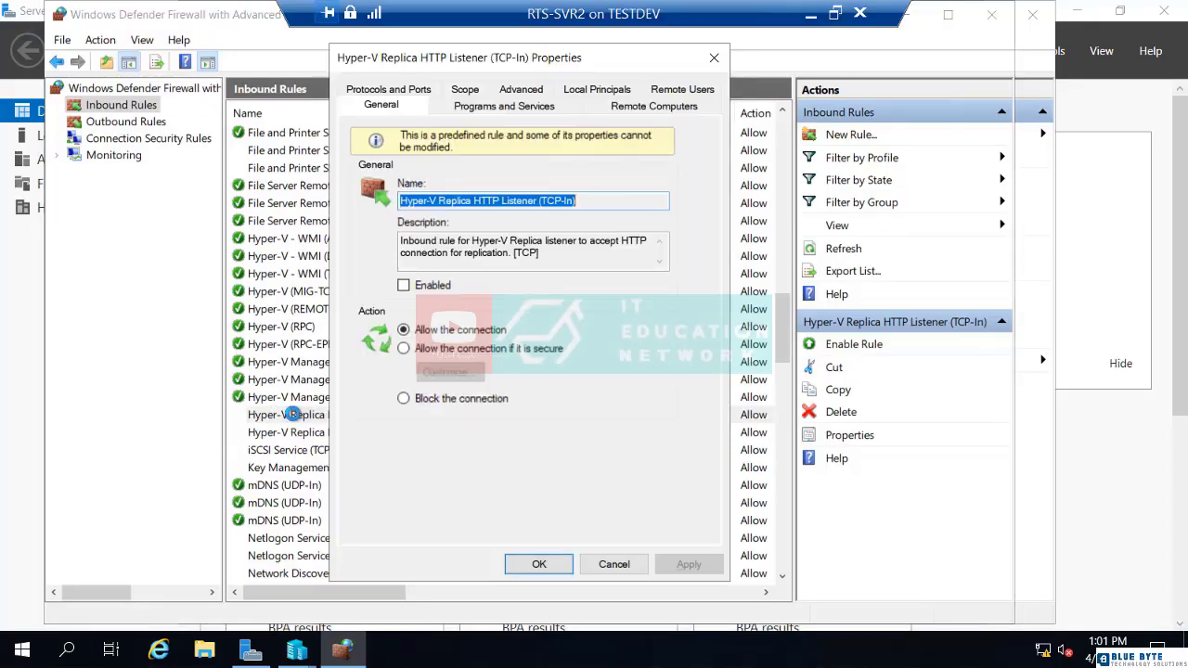
{"action": "left_click", "coordinate": [403, 287]}
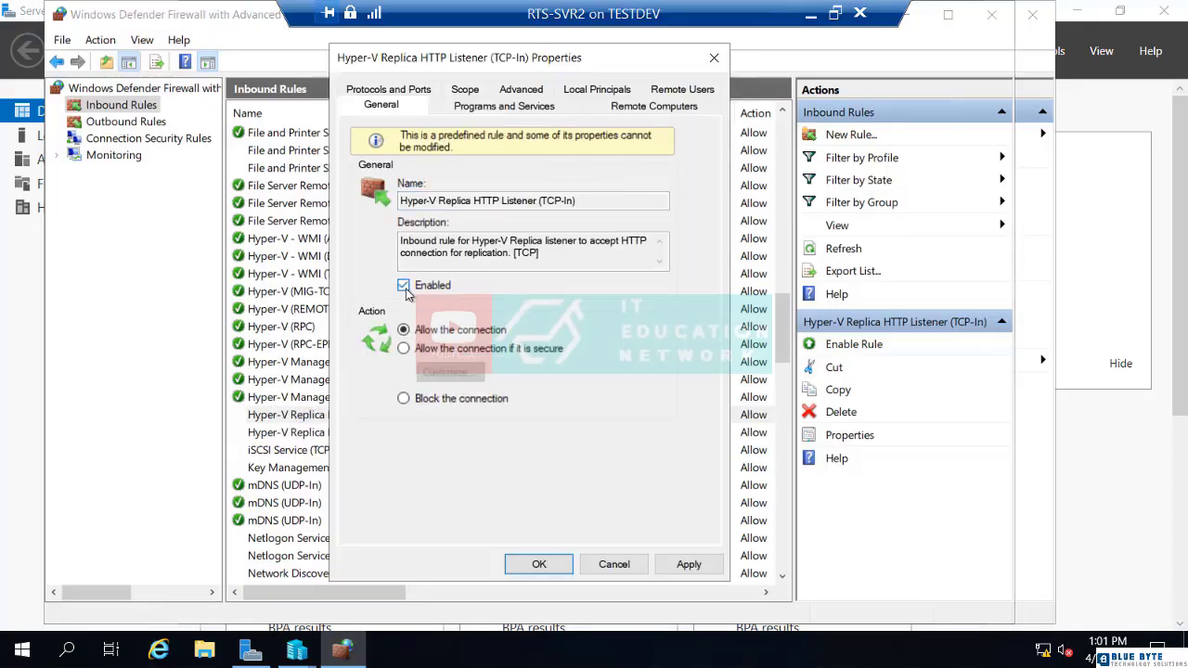
{"action": "left_click", "coordinate": [539, 565]}
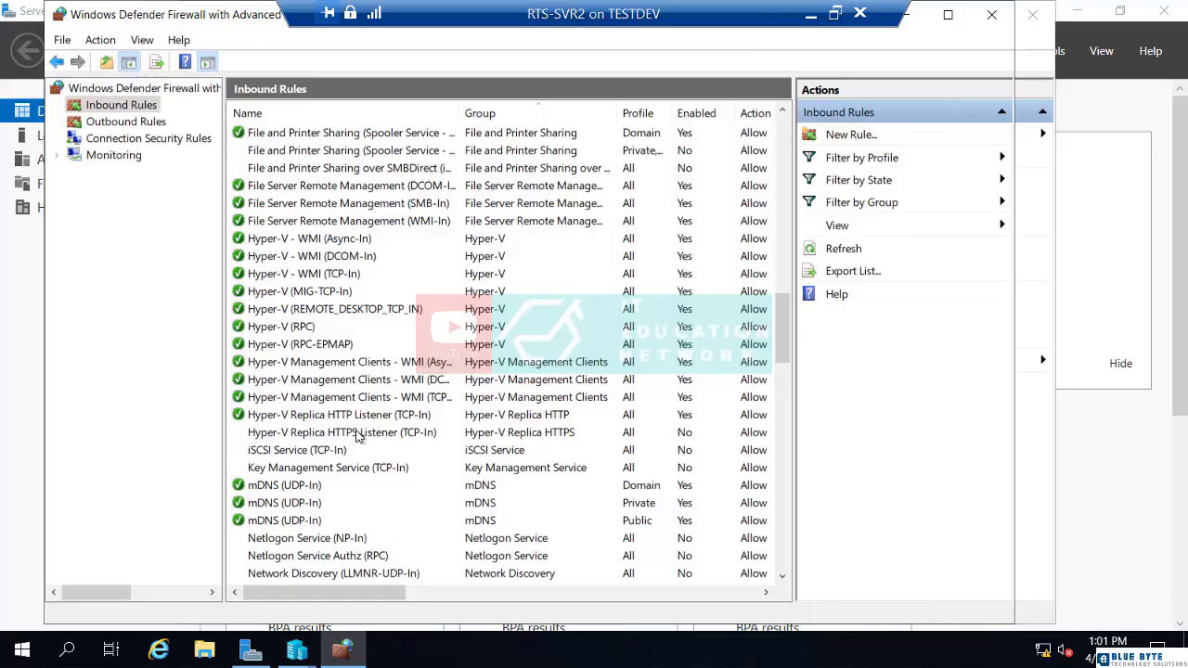
Step: Close the firewall console, acknowledge the firewall notice, and minimize the RTS-SVR2 window
{"action": "left_click", "coordinate": [993, 18]}
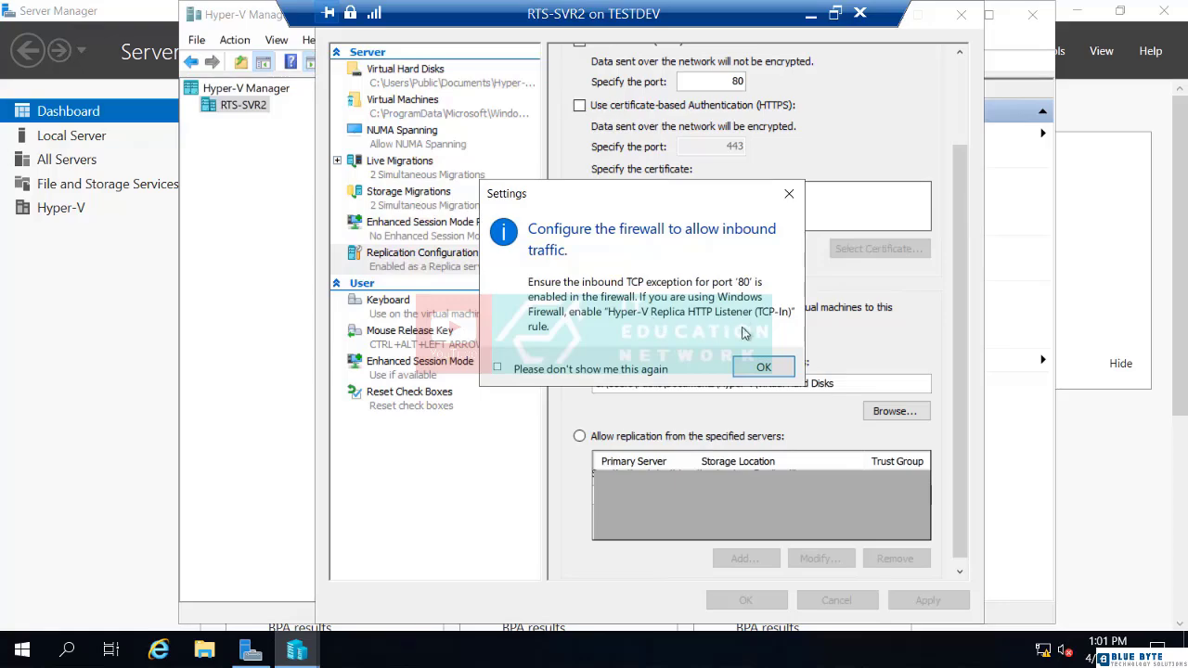
{"action": "left_click", "coordinate": [784, 374]}
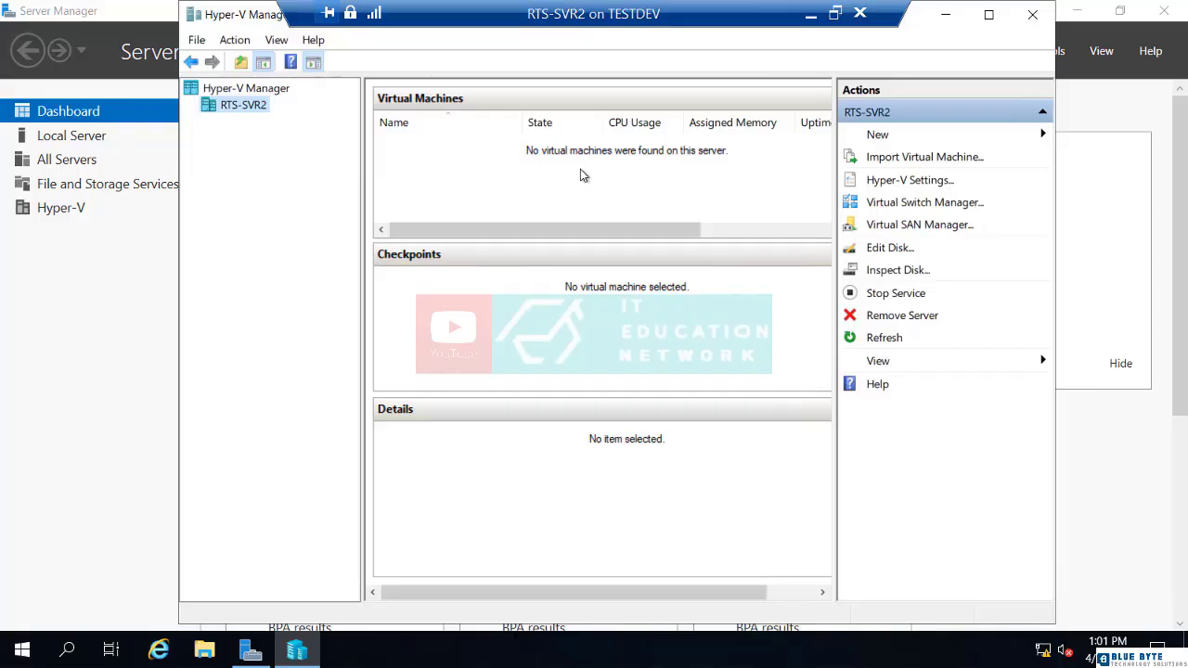
{"action": "left_click", "coordinate": [811, 15]}
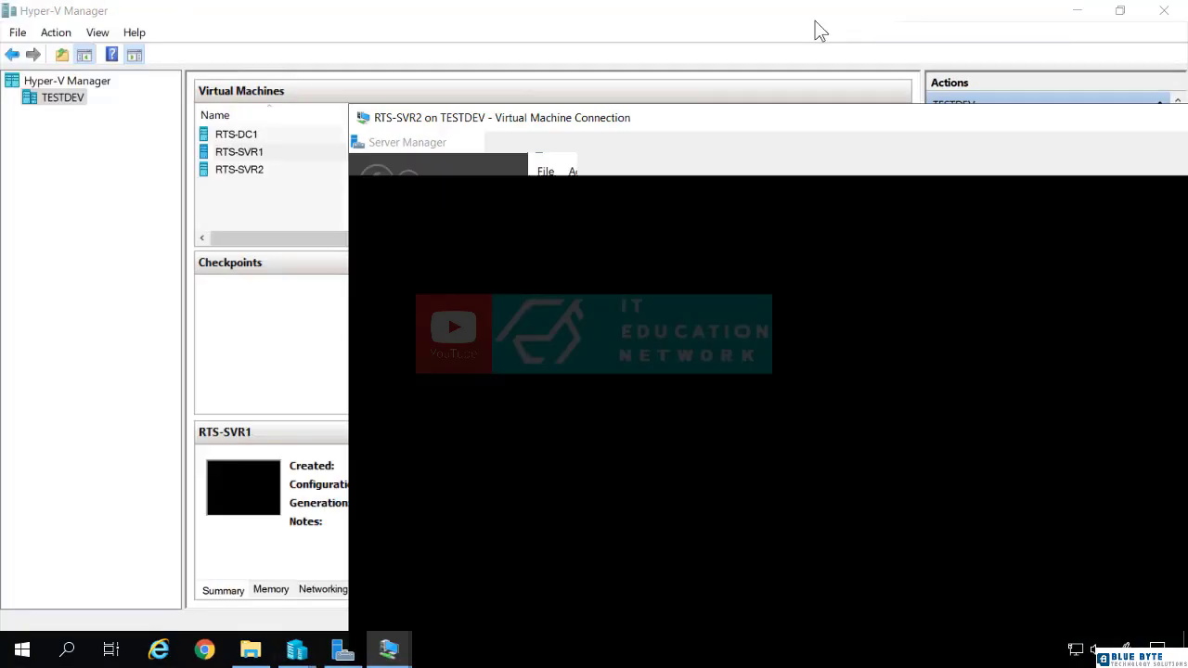
{"action": "left_click", "coordinate": [389, 650]}
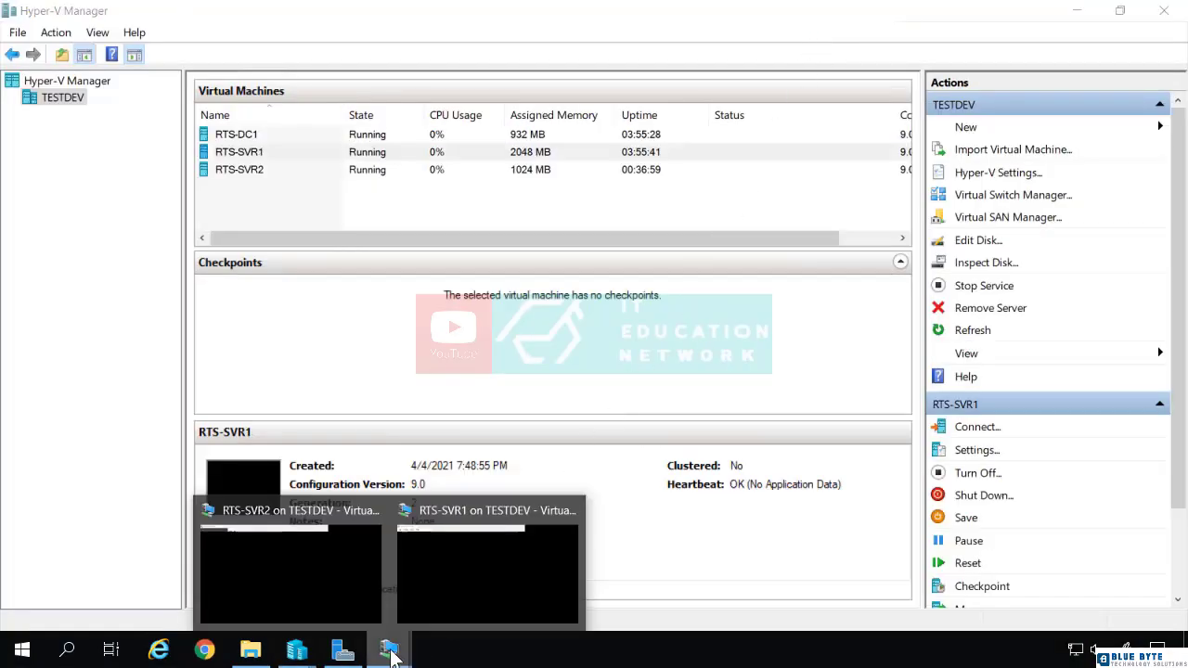
Step: On RTS-SVR1, cancel Hyper-V Settings and launch Enable Replication for VM2
{"action": "left_click", "coordinate": [437, 583]}
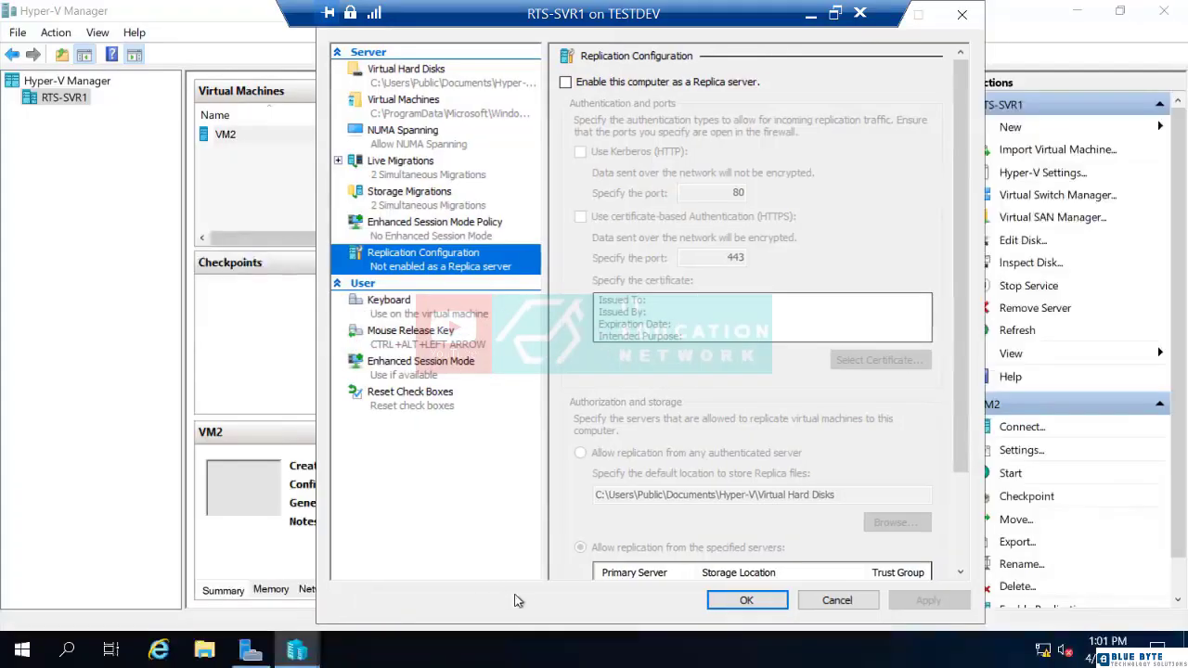
{"action": "left_click", "coordinate": [833, 600]}
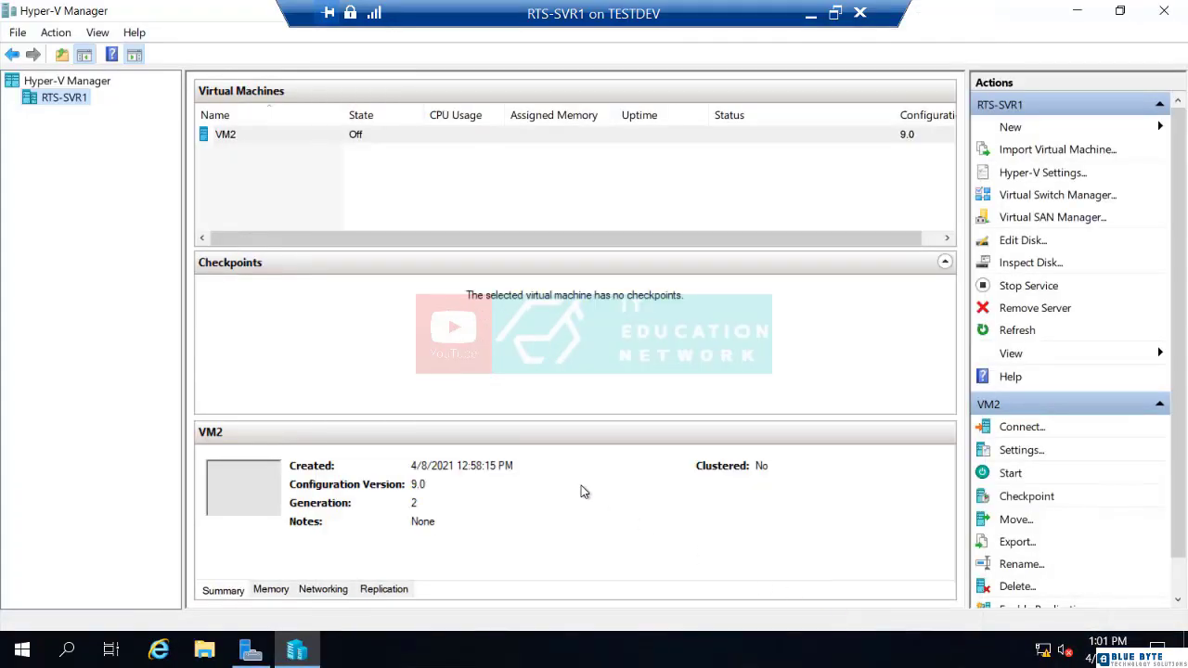
{"action": "right_click", "coordinate": [243, 138]}
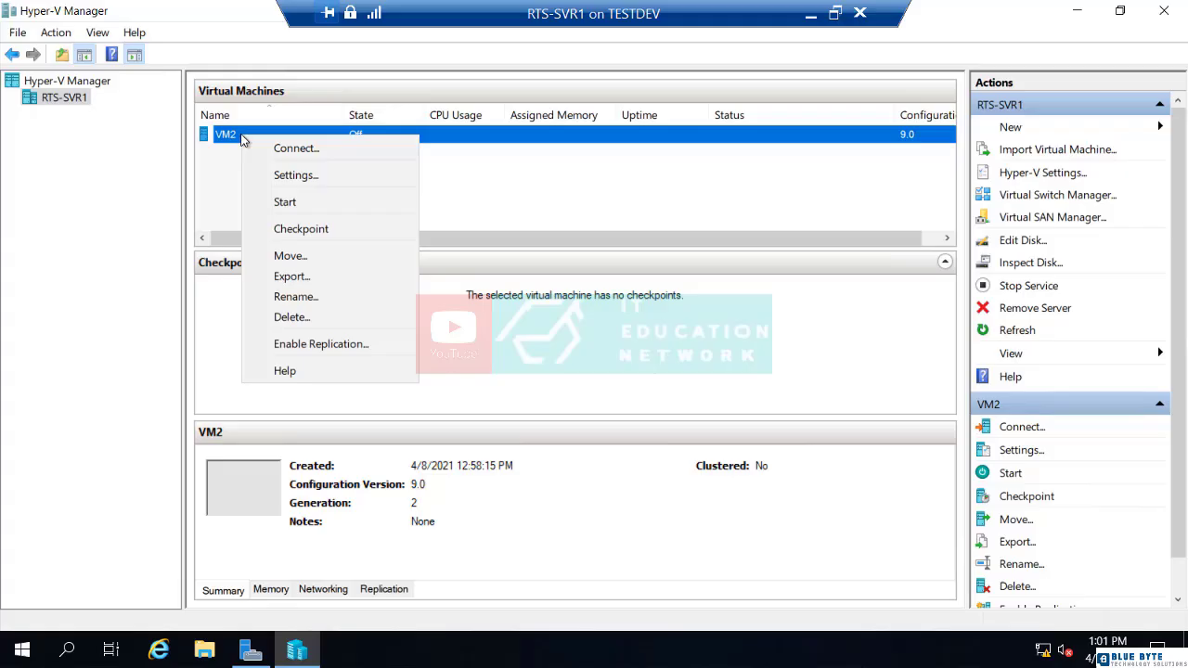
{"action": "left_click", "coordinate": [283, 345]}
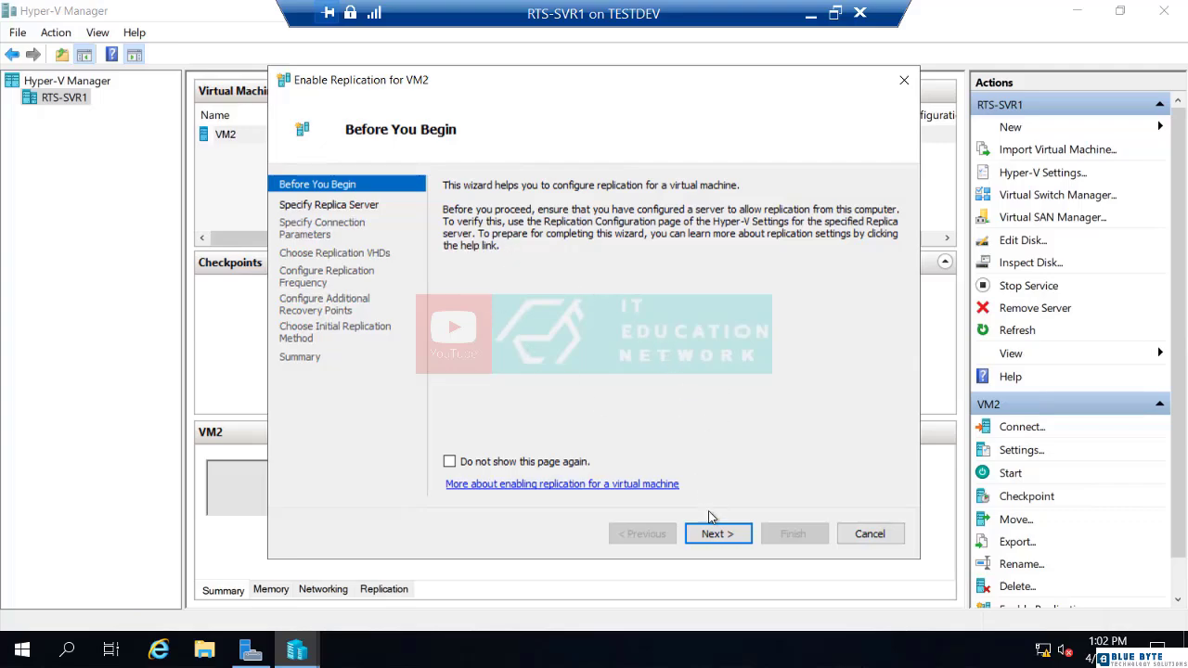
Step: Set rts-svr2 as VM2's replica server, keeping Kerberos (HTTP) authentication on port 80
{"action": "left_click", "coordinate": [719, 538]}
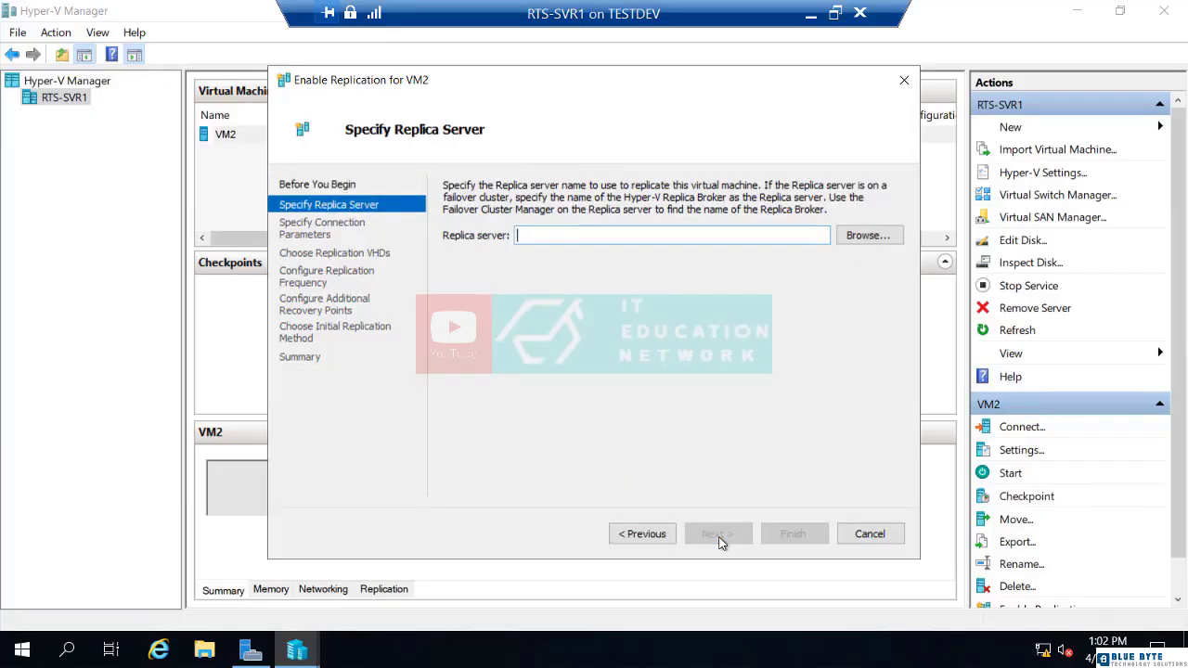
{"action": "type", "text": "rts"}
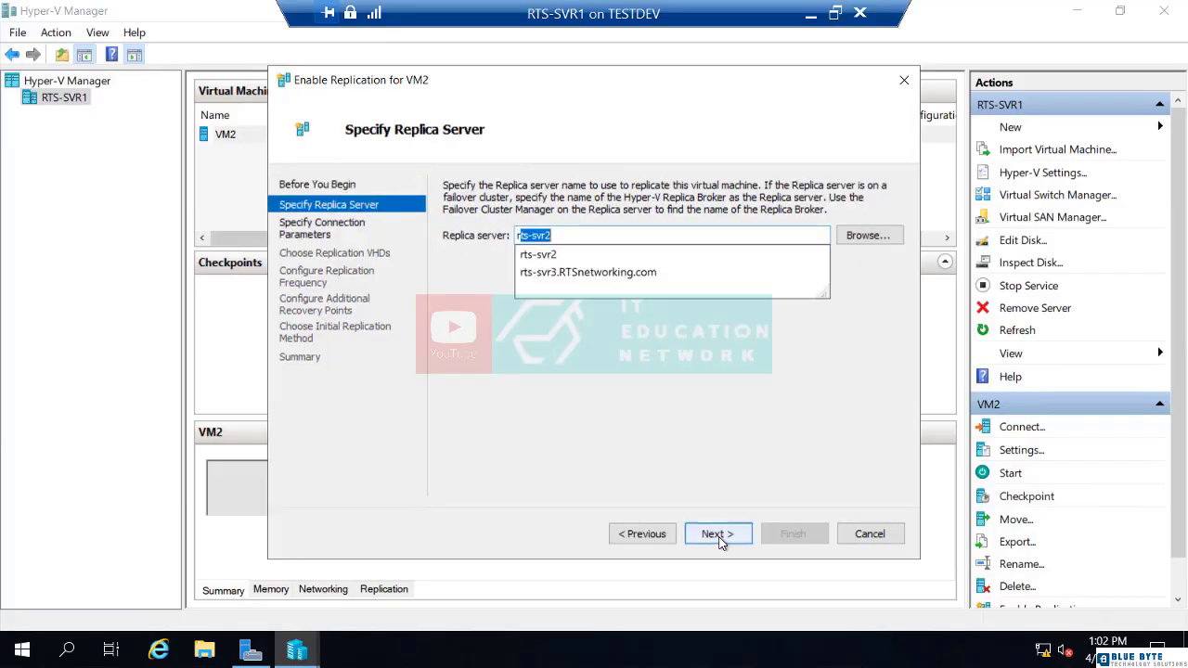
{"action": "type", "text": "-svr2"}
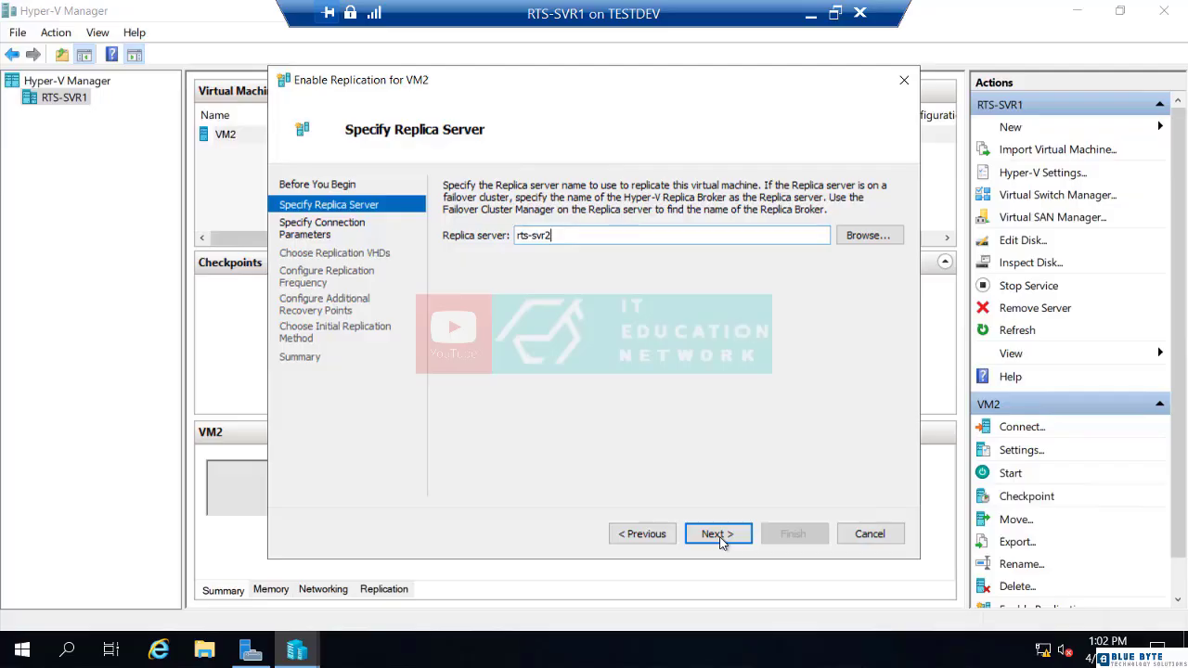
{"action": "left_click", "coordinate": [716, 534]}
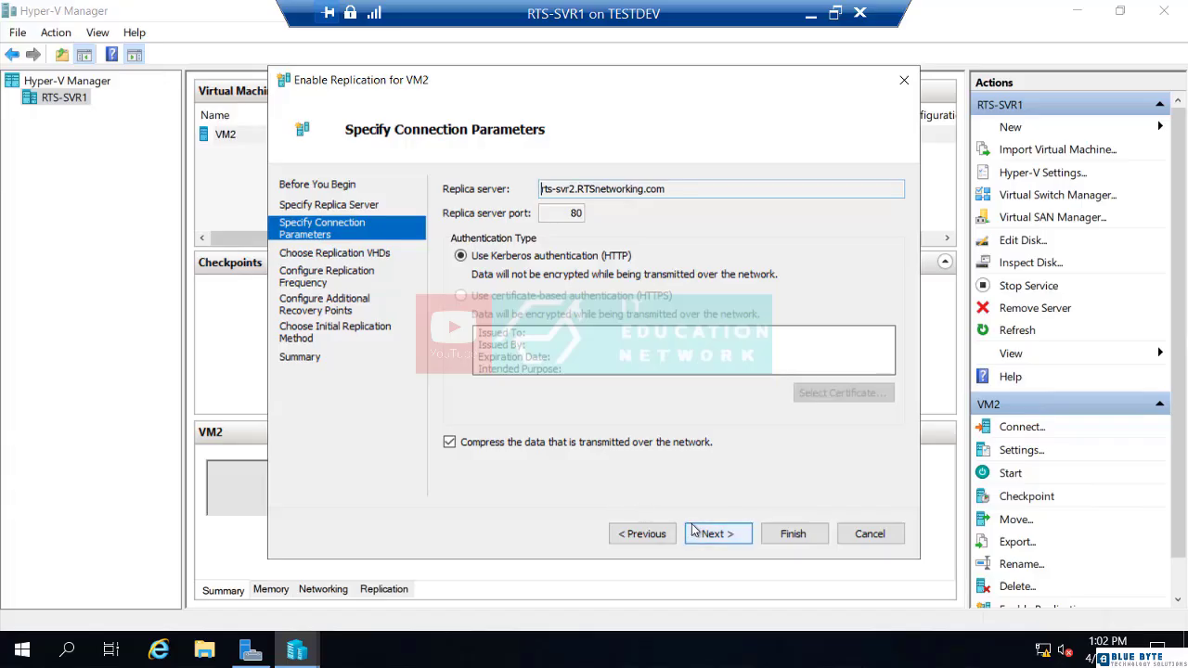
{"action": "left_click", "coordinate": [715, 540]}
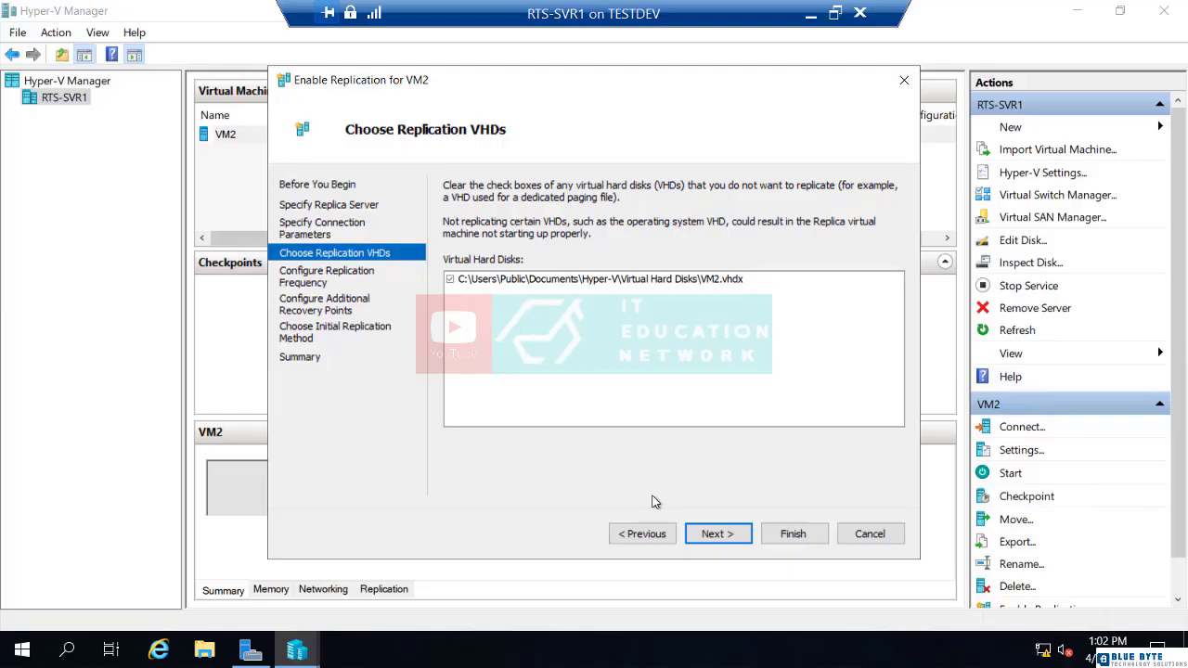
Step: Include VM2.vhdx for replication and keep the replication frequency at 5 minutes
{"action": "left_click", "coordinate": [721, 537]}
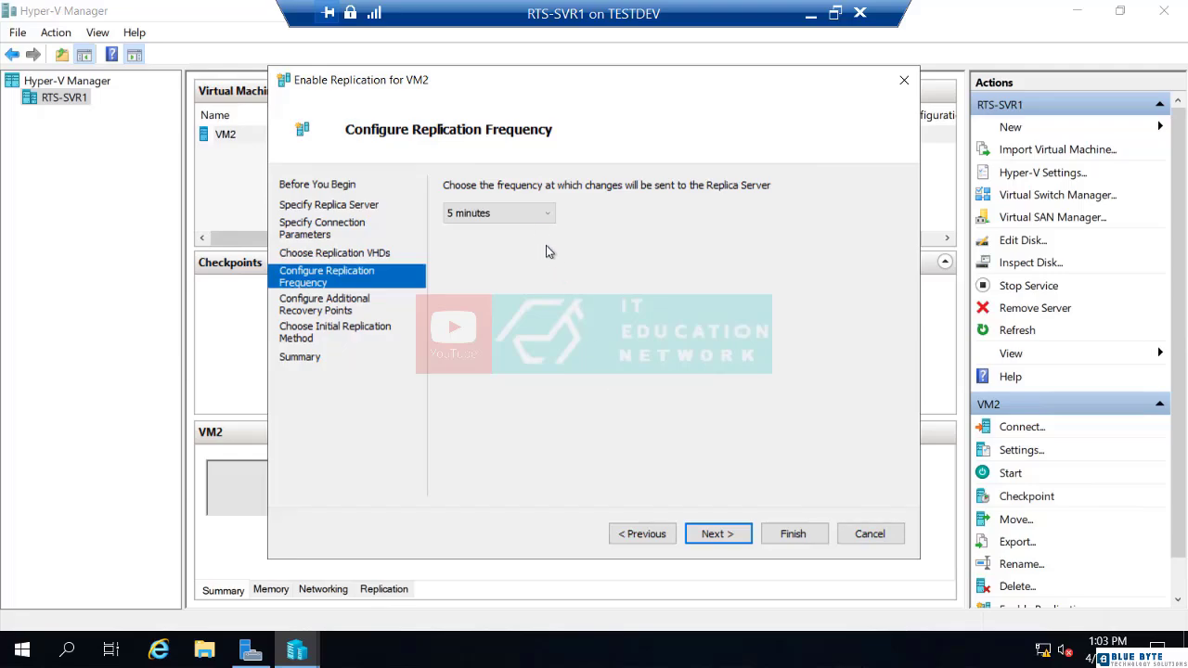
{"action": "left_click", "coordinate": [538, 214]}
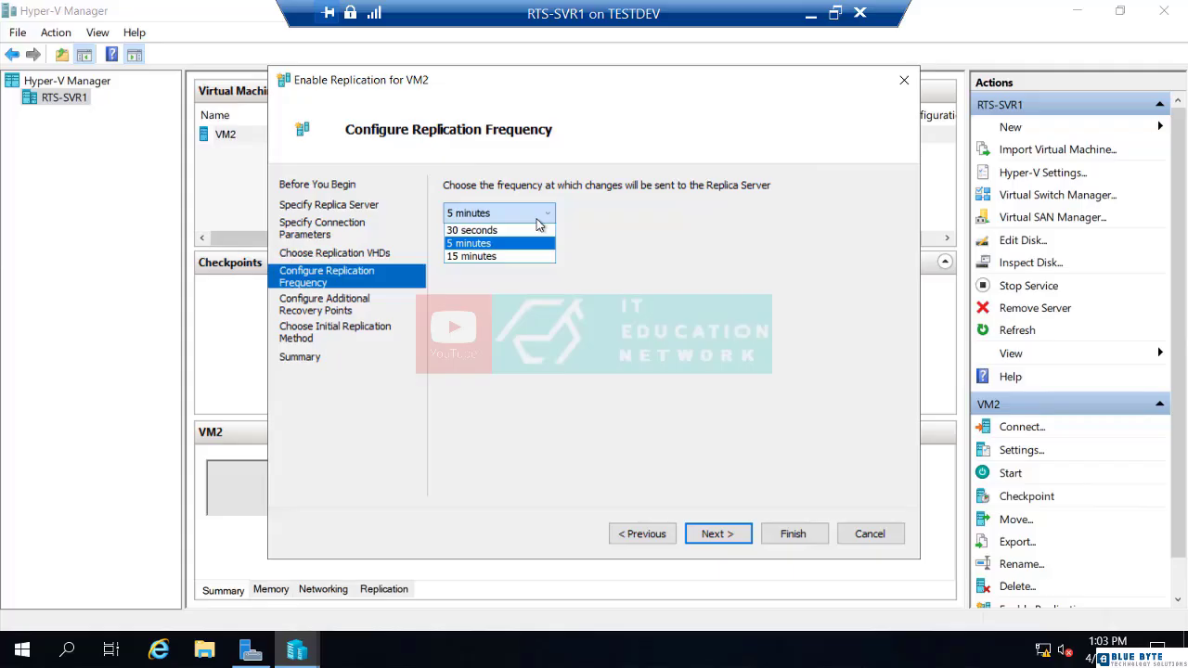
{"action": "left_click", "coordinate": [535, 244]}
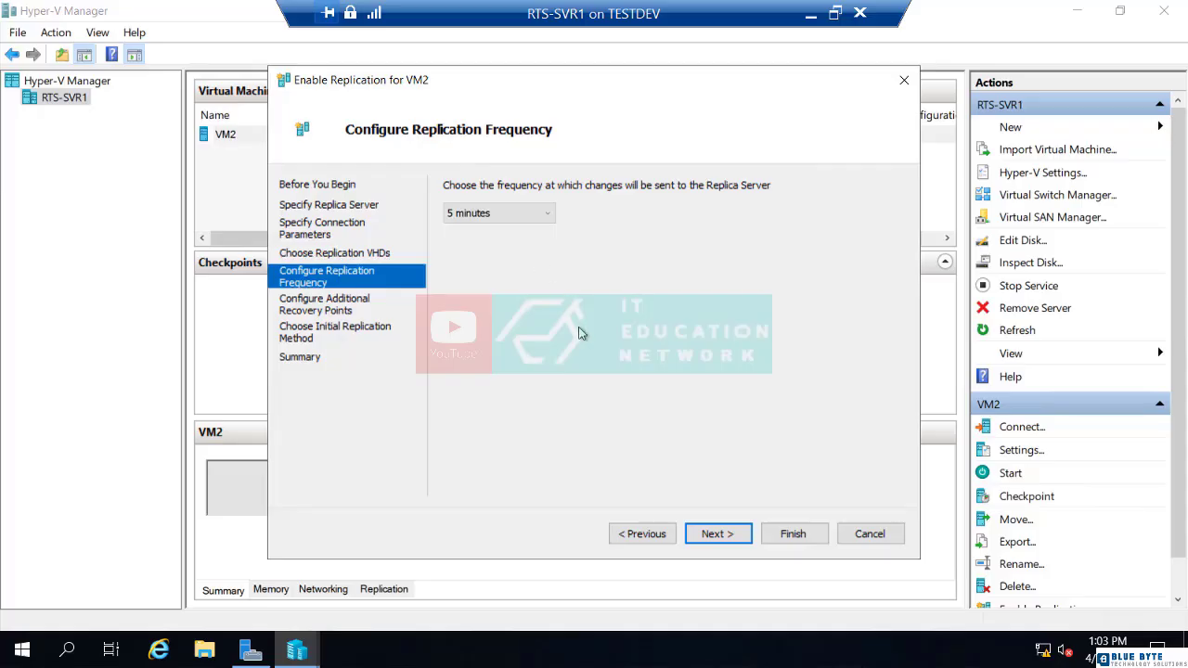
{"action": "left_click", "coordinate": [716, 535]}
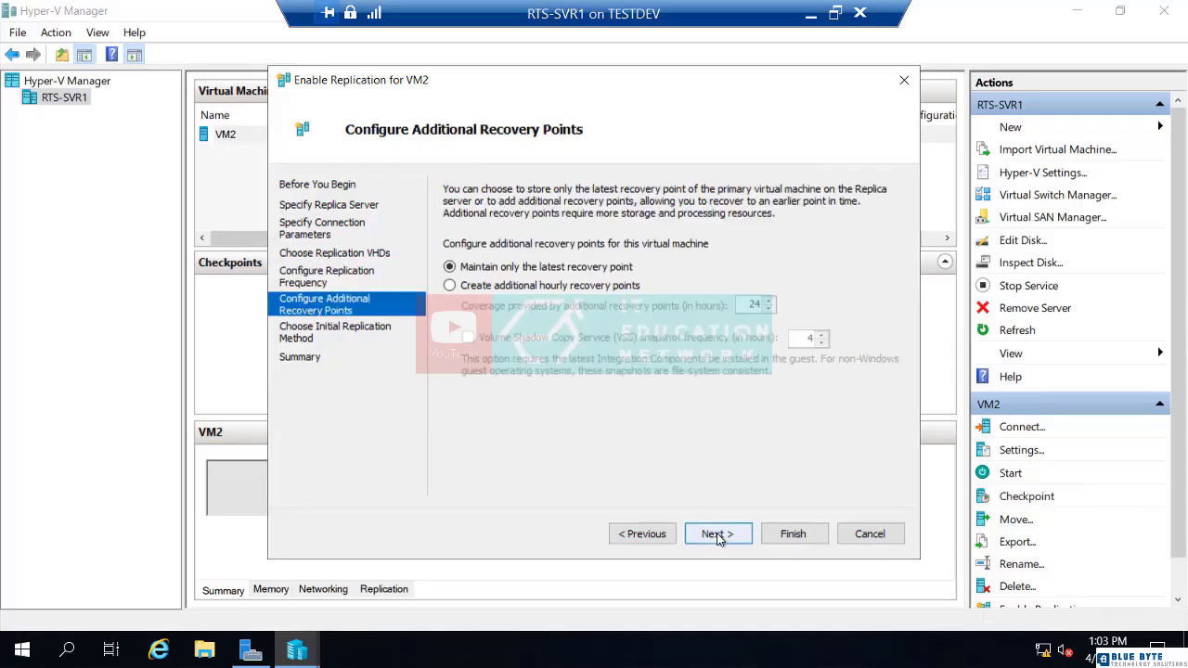
Step: Choose to maintain only the latest recovery point rather than additional hourly points
{"action": "left_click", "coordinate": [518, 289]}
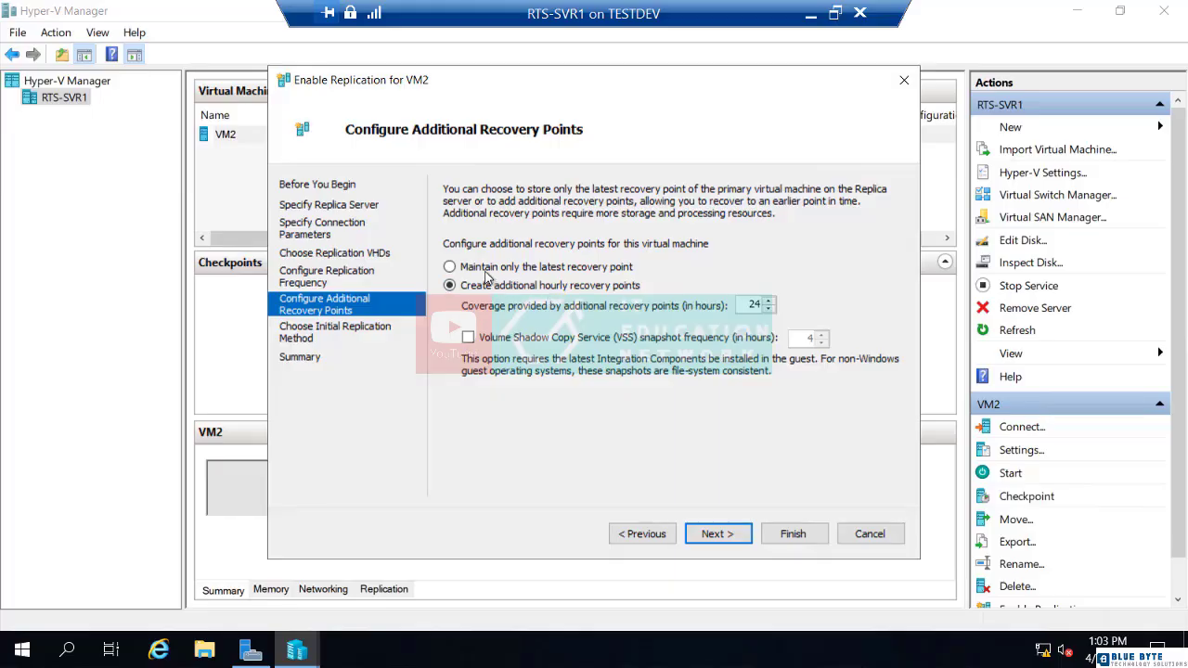
{"action": "left_click", "coordinate": [485, 269]}
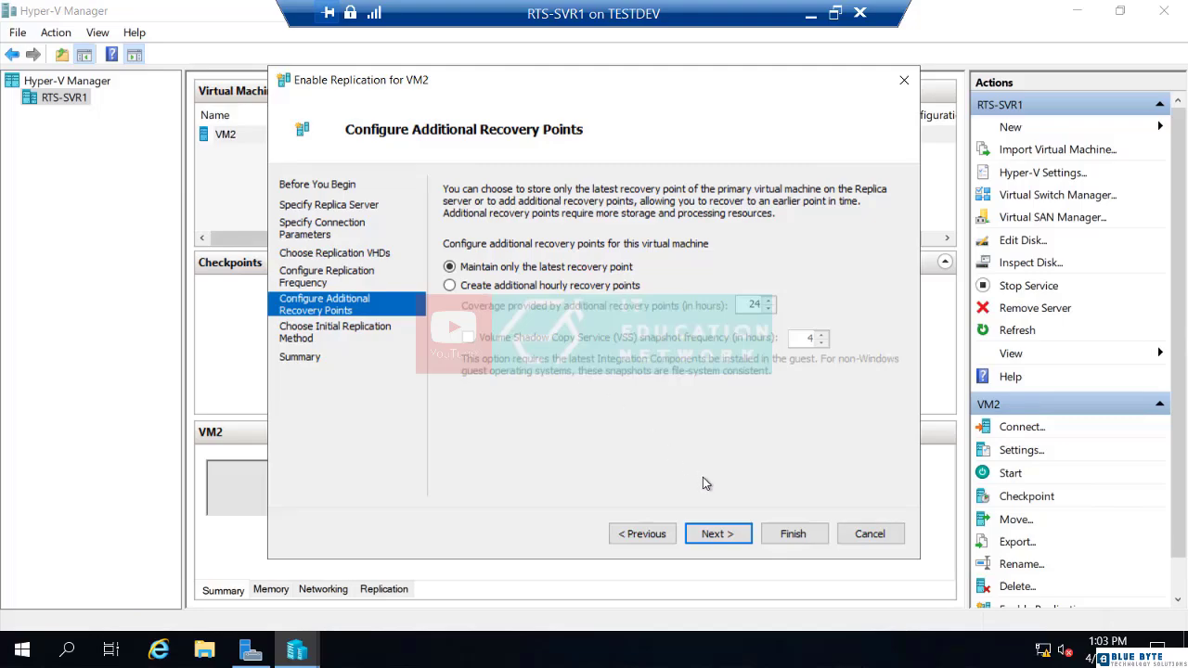
{"action": "left_click", "coordinate": [727, 538]}
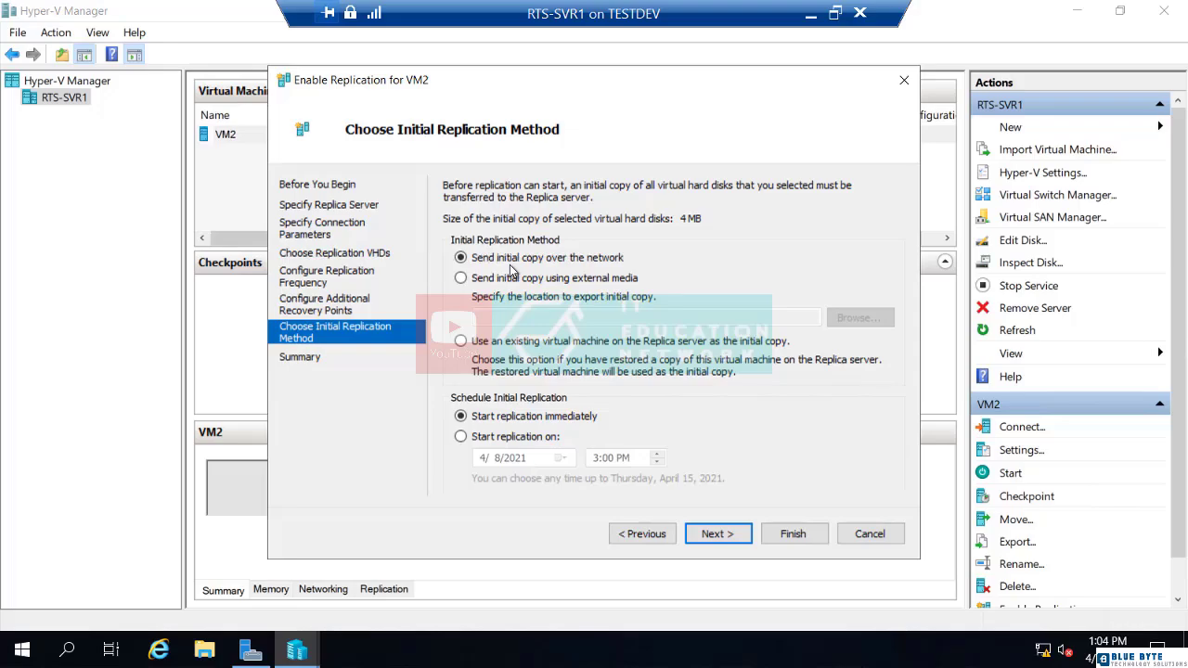
{"action": "left_click", "coordinate": [462, 280]}
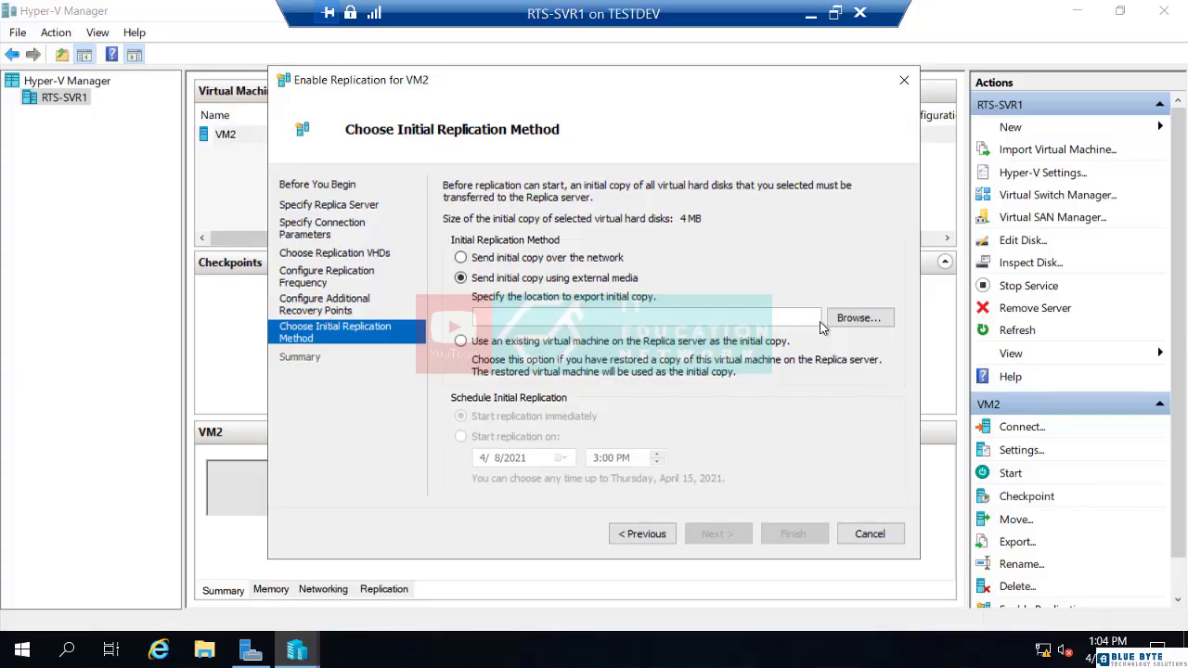
{"action": "left_click", "coordinate": [461, 258]}
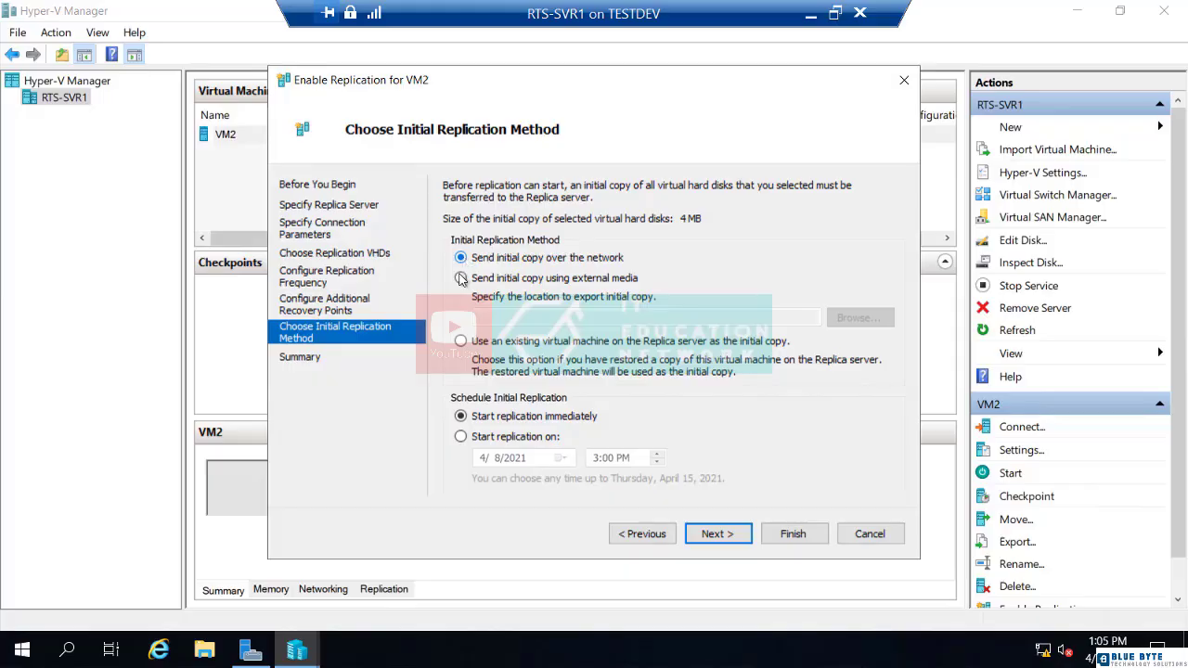
Step: Try scheduling VM2's initial copy for 4/9/2021, then switch to starting immediately and reach the summary
{"action": "left_click", "coordinate": [459, 442]}
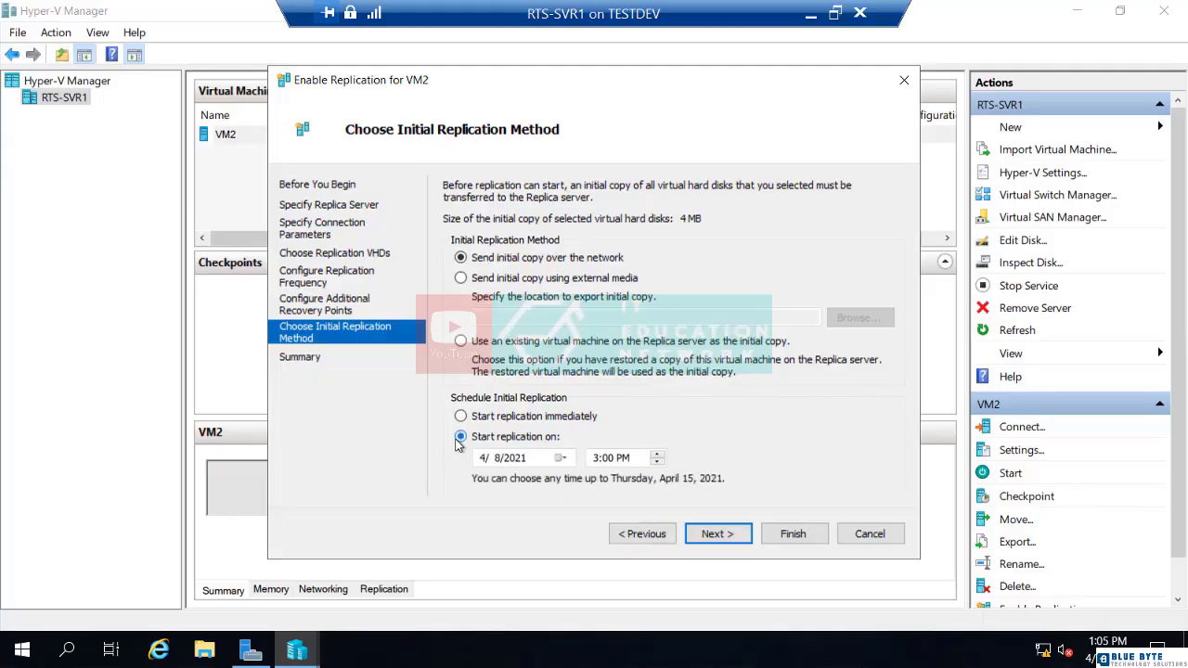
{"action": "left_click", "coordinate": [562, 458]}
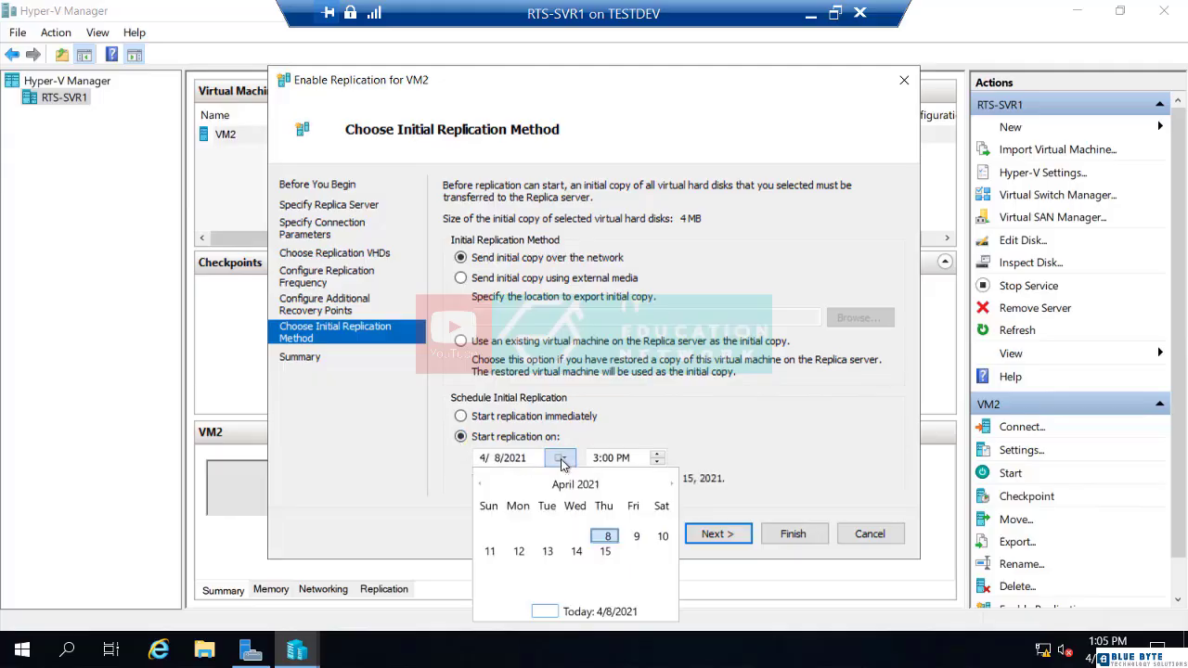
{"action": "left_click", "coordinate": [638, 539]}
{"action": "left_click", "coordinate": [658, 455]}
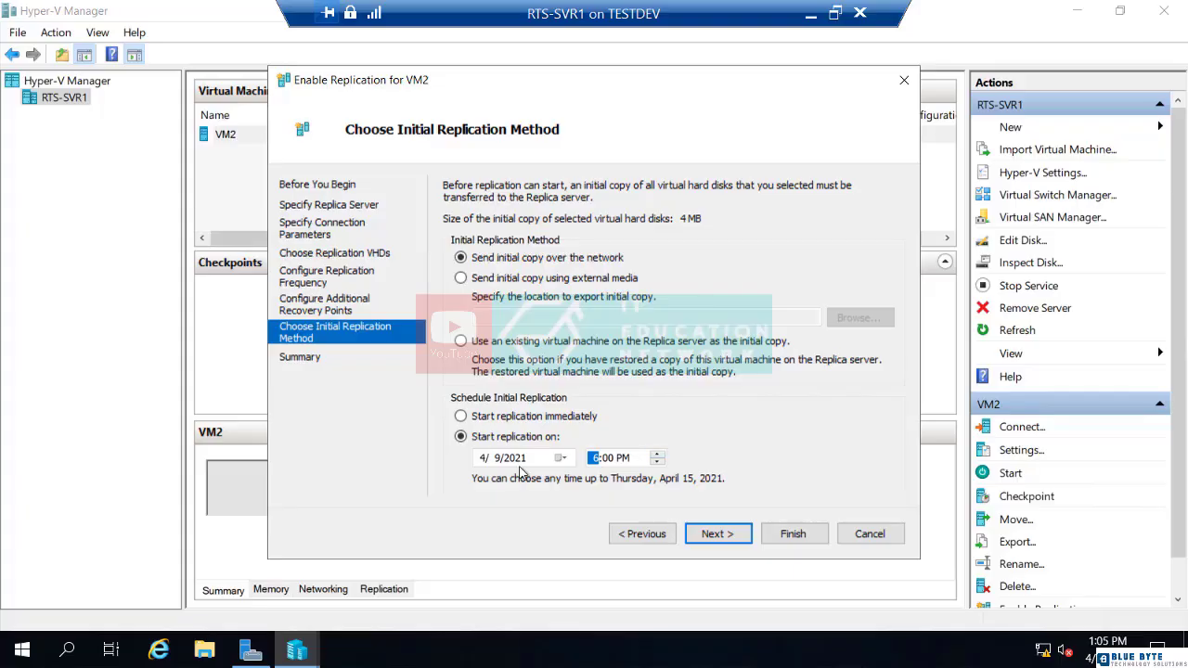
{"action": "left_click", "coordinate": [461, 417]}
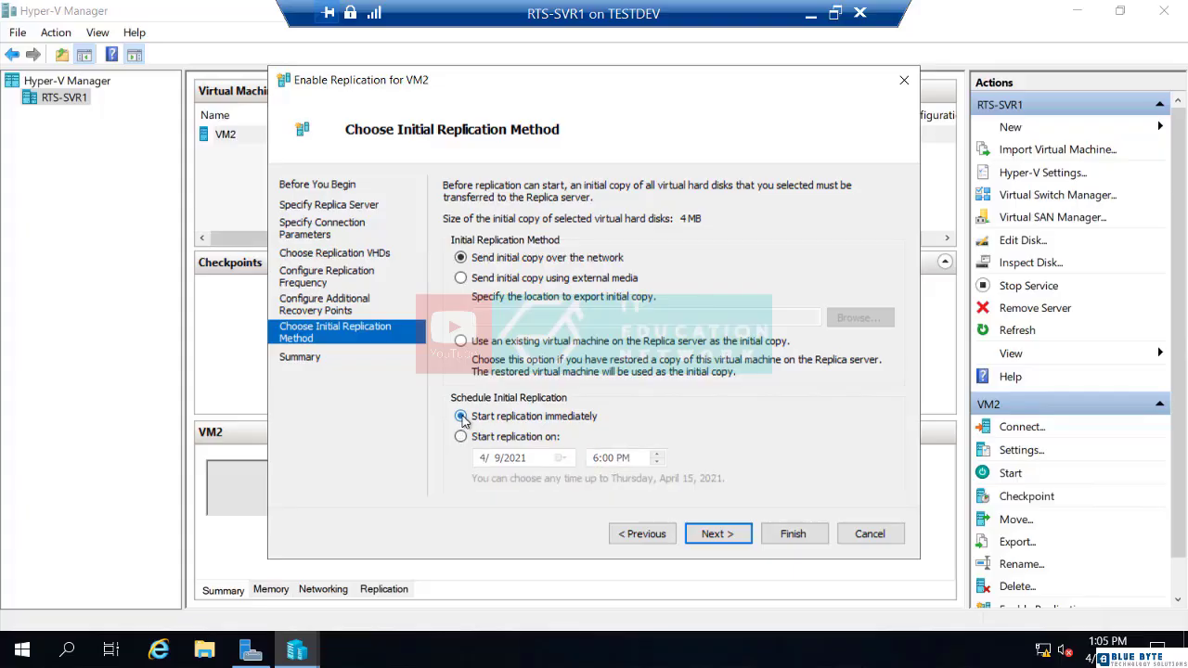
{"action": "left_click", "coordinate": [715, 539]}
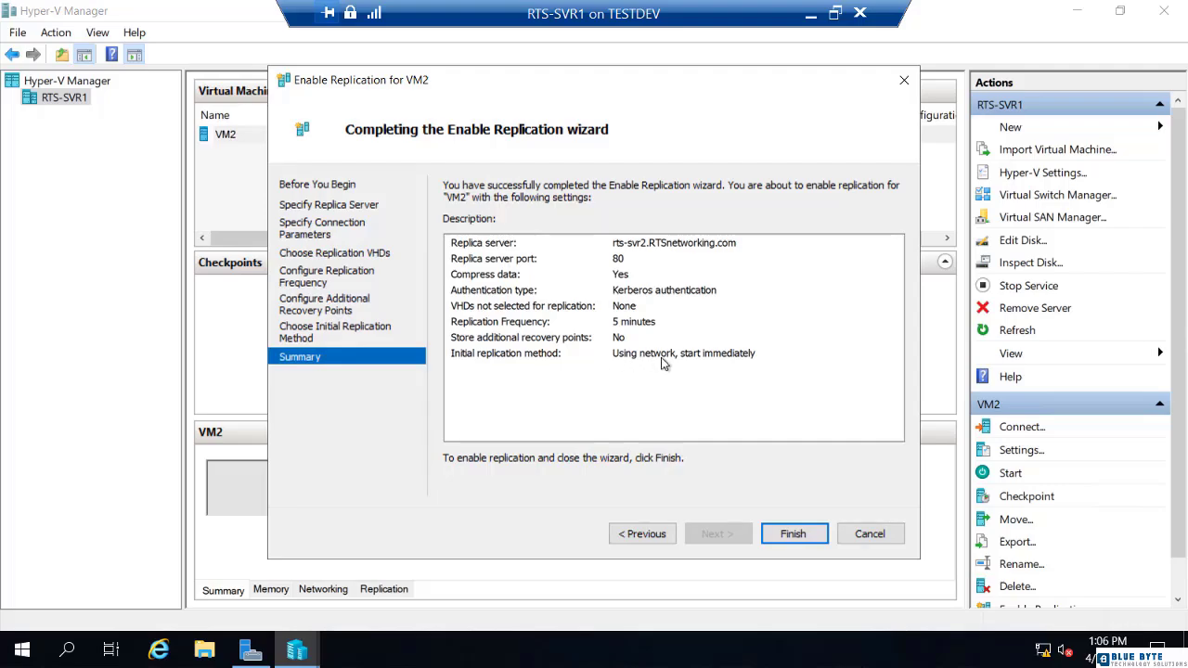
Step: Finish the wizard to replicate VM2 to rts-svr2 and view its Normal replication health
{"action": "left_click", "coordinate": [794, 537]}
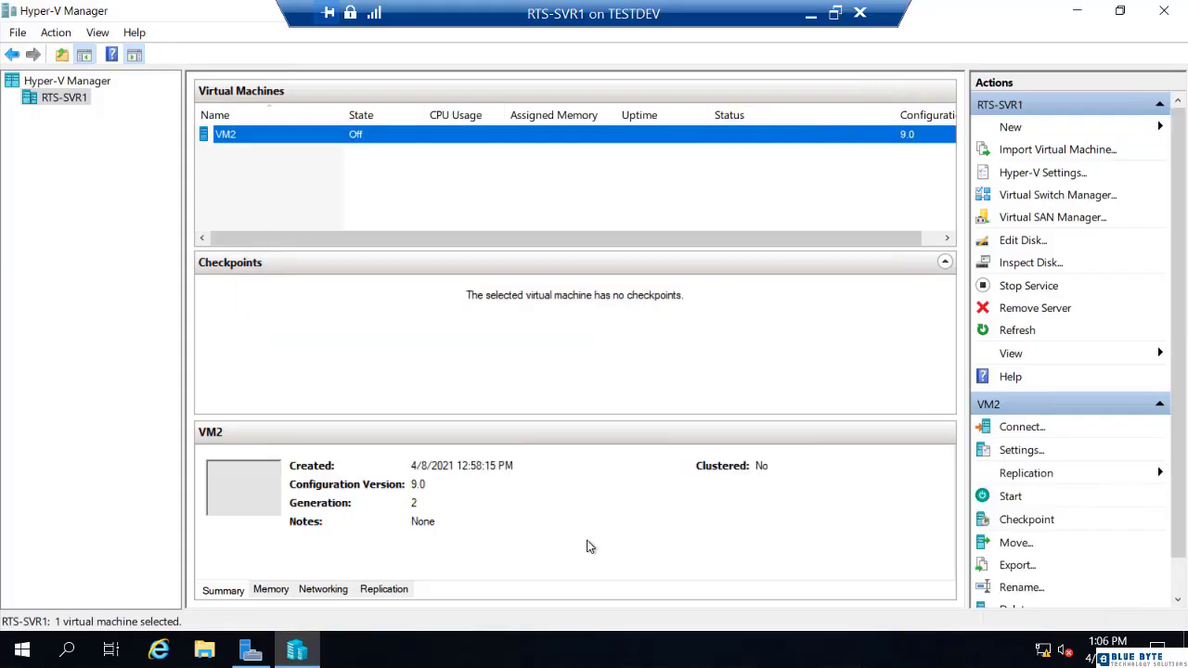
{"action": "left_click", "coordinate": [390, 594]}
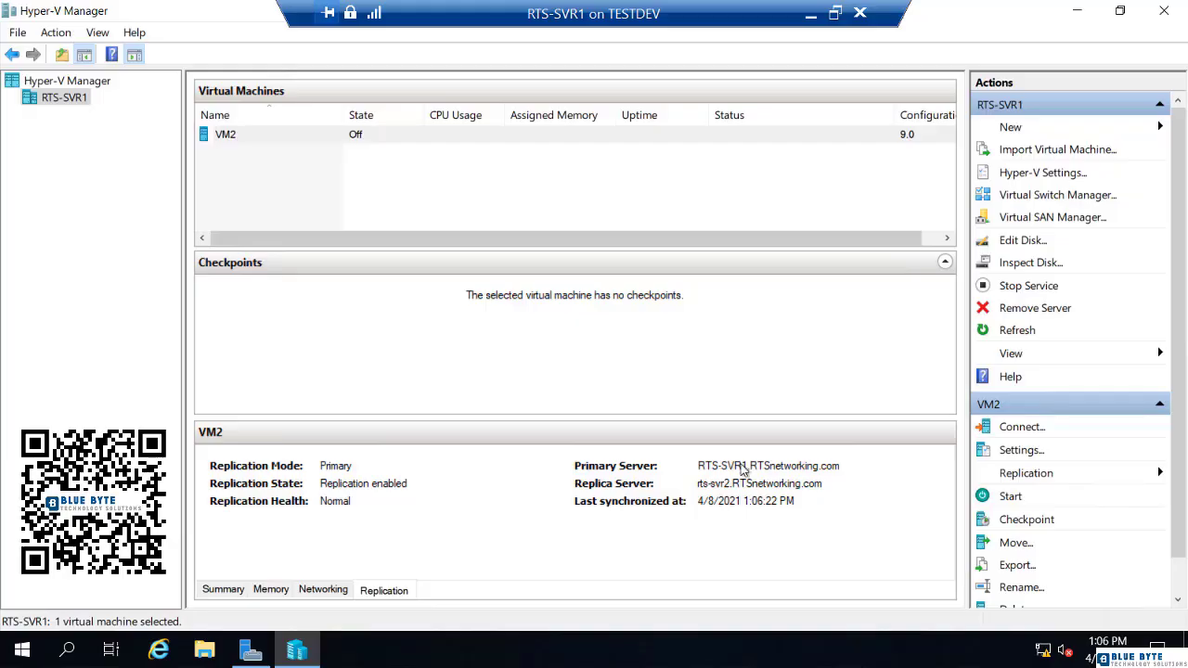
Step: Leave the RTS-SVR1 session for RTS-SVR2, where the replica VM2 is listed as Off
{"action": "left_click", "coordinate": [810, 15]}
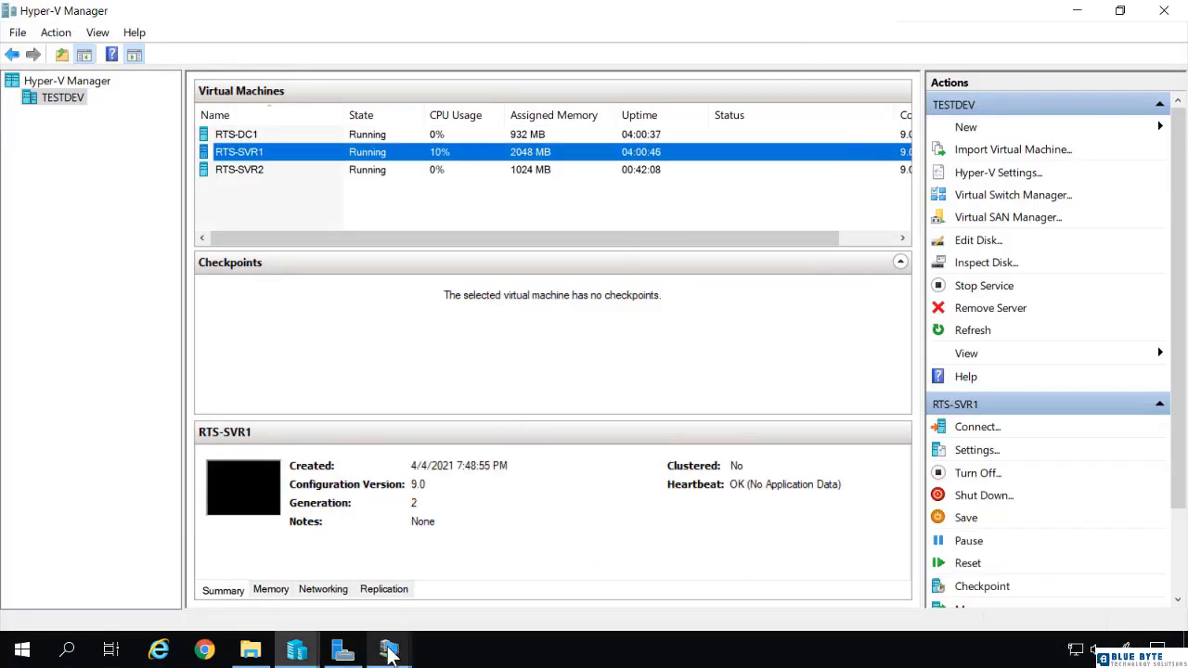
{"action": "mouse_move", "coordinate": [386, 646]}
{"action": "left_click", "coordinate": [363, 620]}
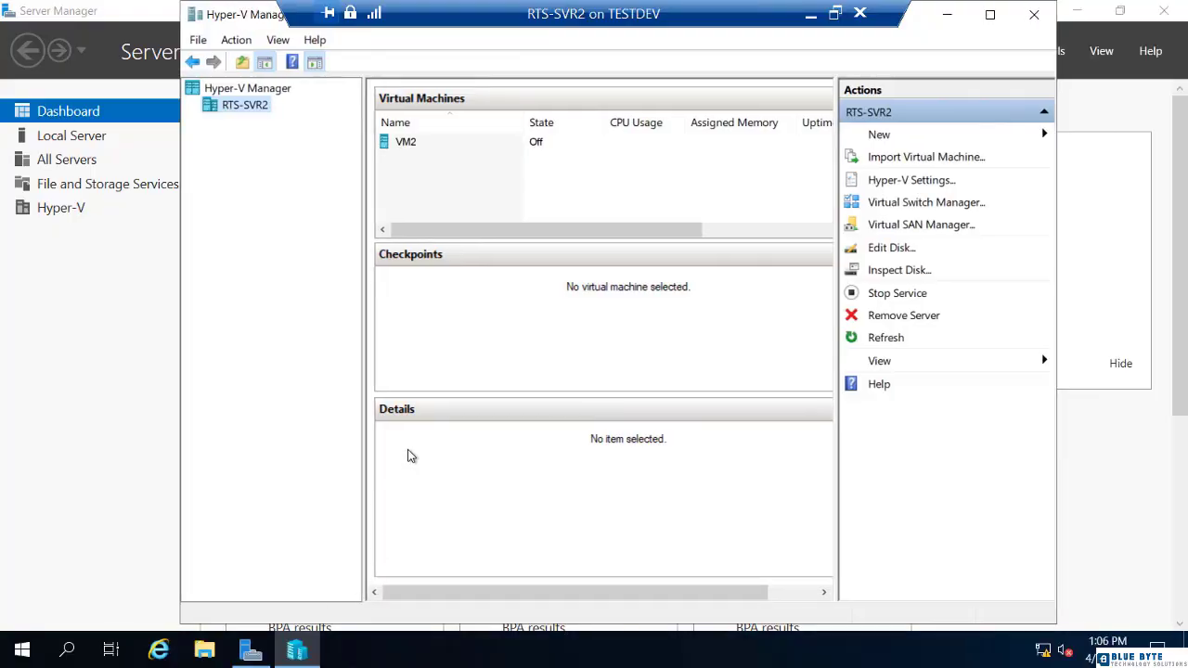